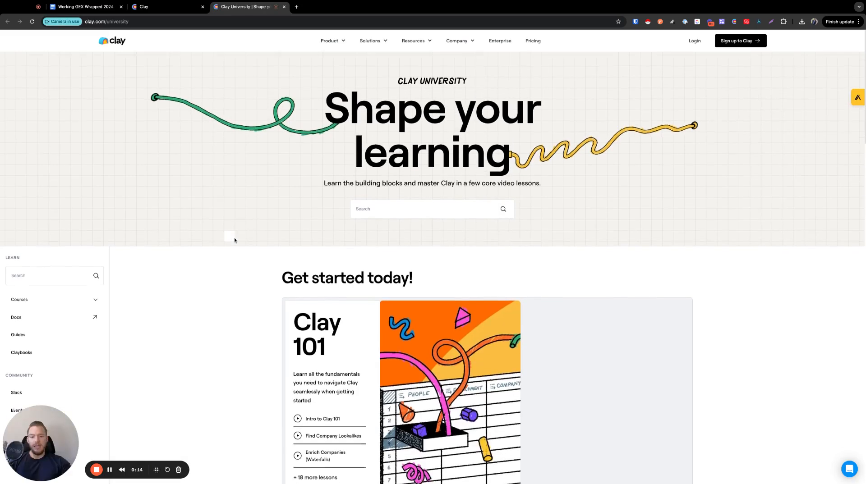
Look over the Clay University page and its getting-started courses
scroll(234, 241, down, 4)
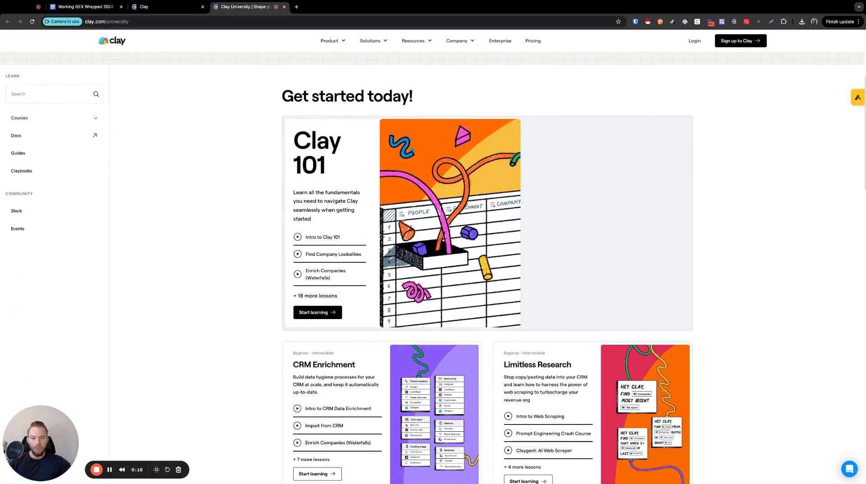
scroll(229, 243, up, 4)
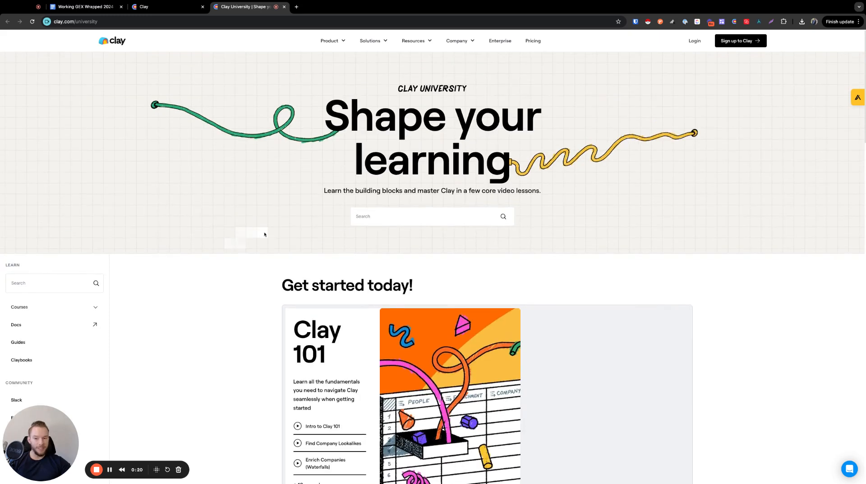
scroll(306, 306, down, 1)
scroll(306, 305, down, 3)
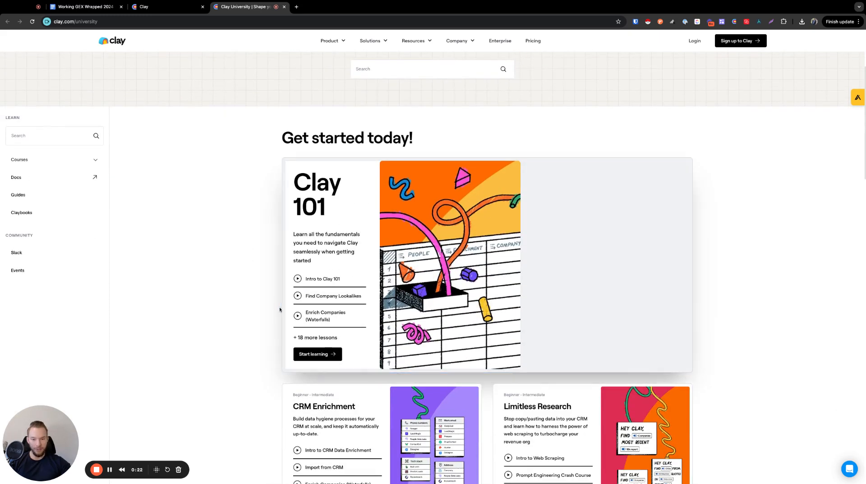
scroll(415, 314, up, 3)
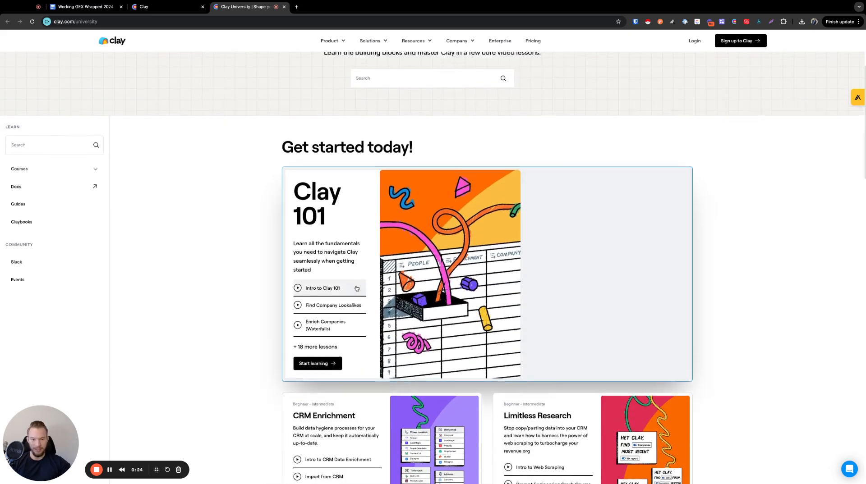
Switch to the Clay workspace and create a new table using the Find people source
click(156, 6)
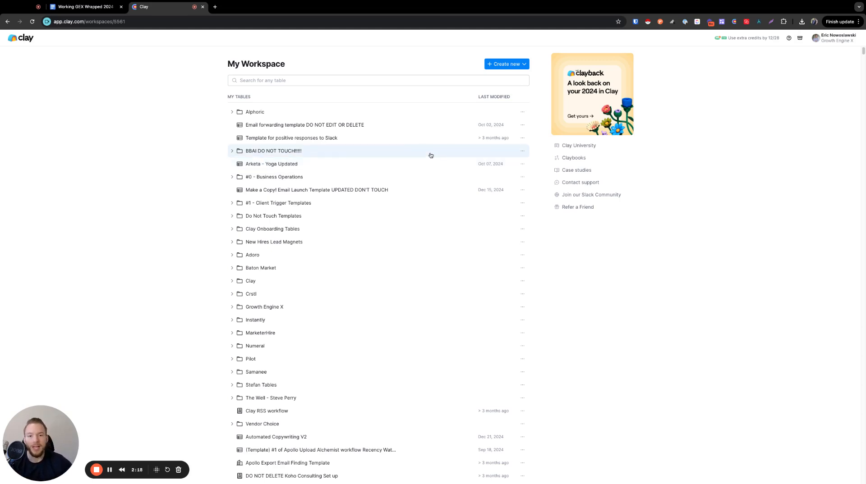
click(499, 67)
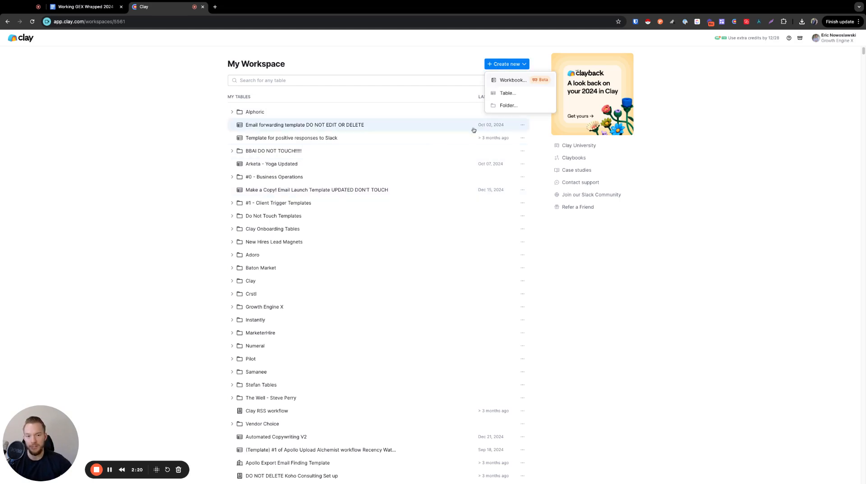
click(396, 154)
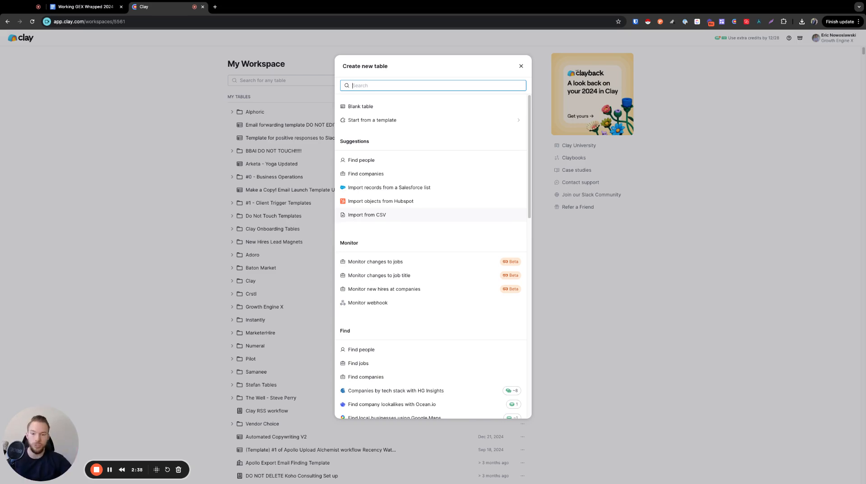
click(361, 164)
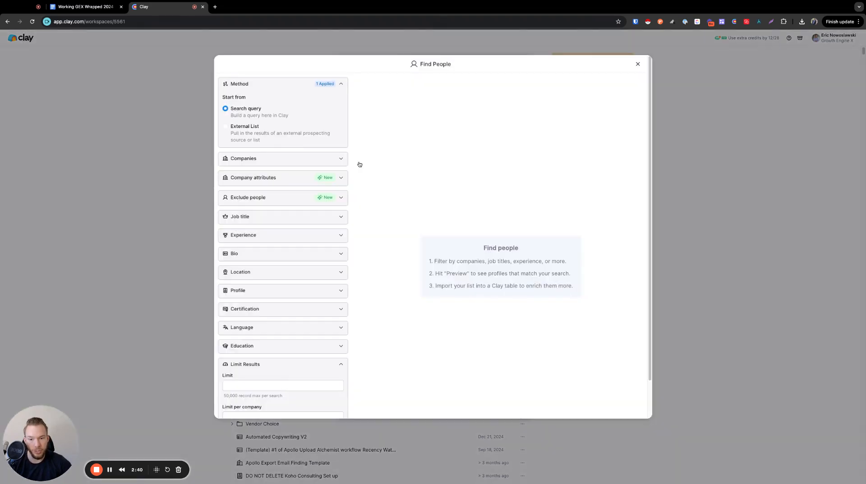
Add "Vice President of Sales" as an included job title in the people search
click(241, 217)
scroll(252, 239, down, 2)
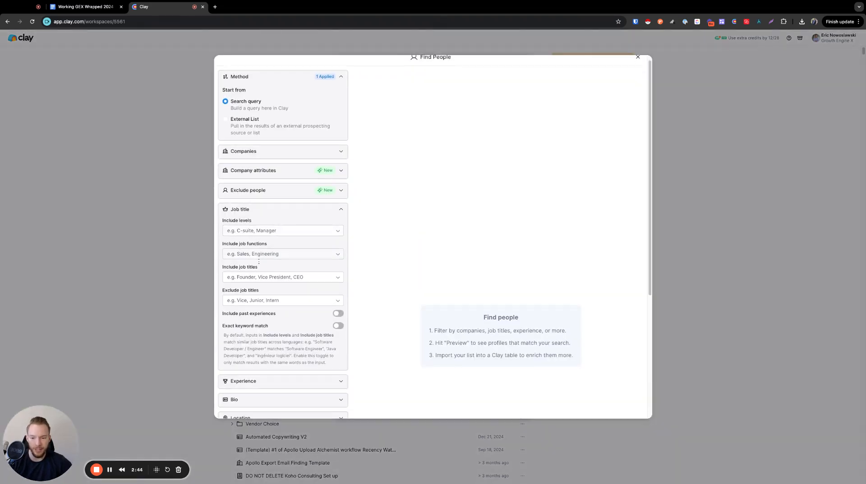
click(256, 244)
text(V)
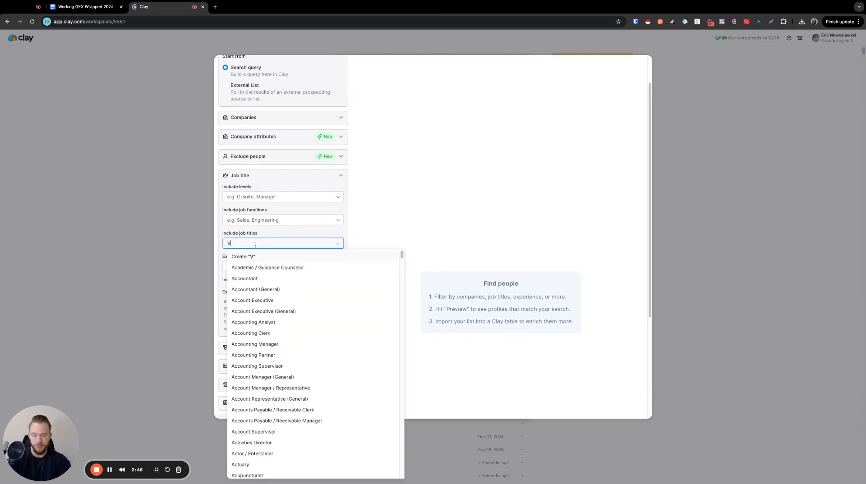
text(ice President of Sales)
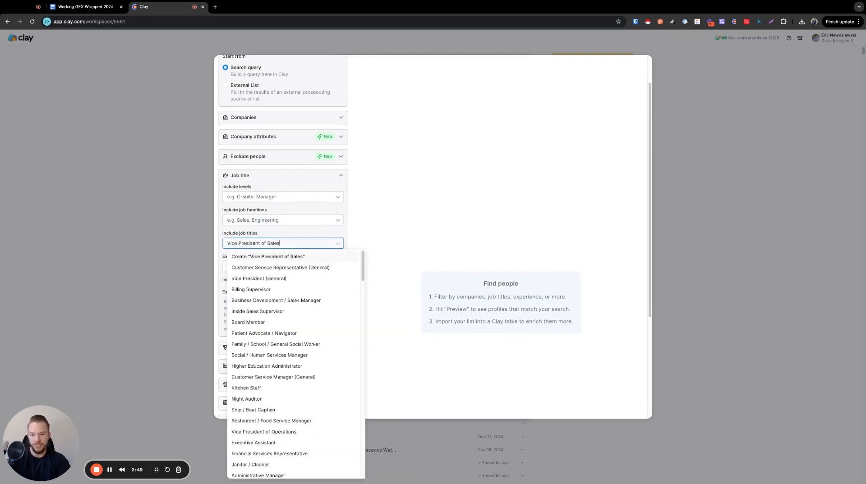
key(Return)
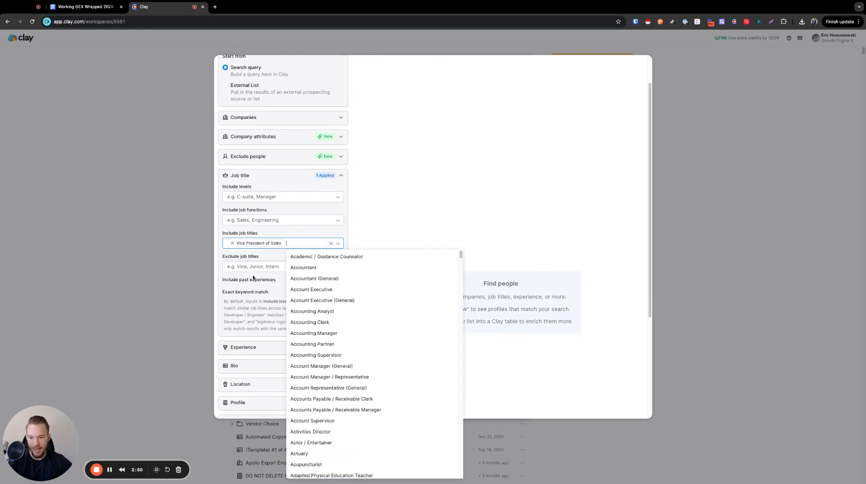
click(266, 258)
Restrict the location to the state New Jersey and preview the matching people
scroll(267, 258, down, 5)
click(245, 231)
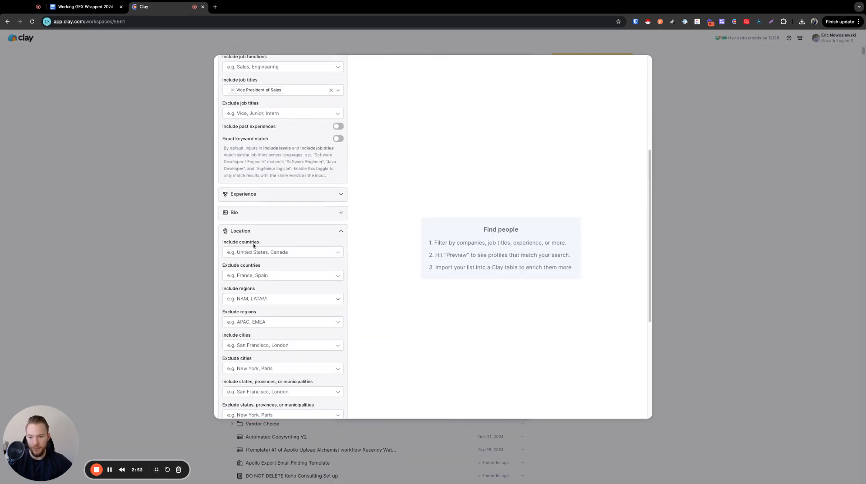
scroll(249, 338, down, 1)
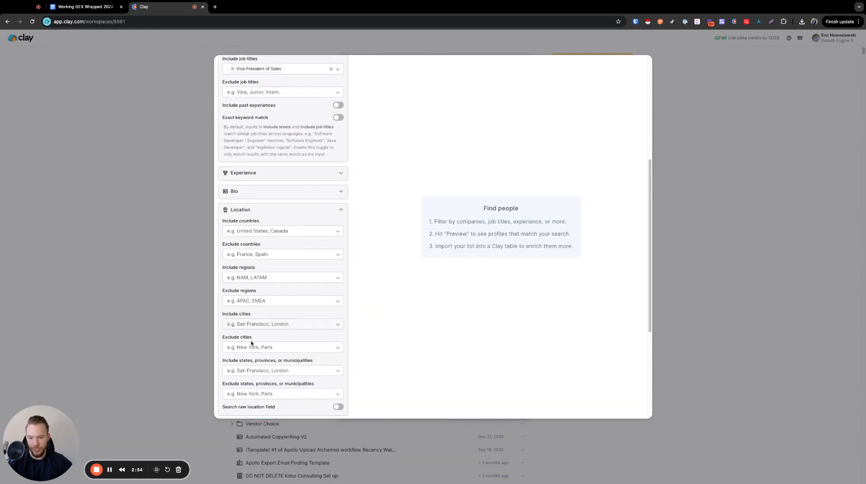
click(255, 370)
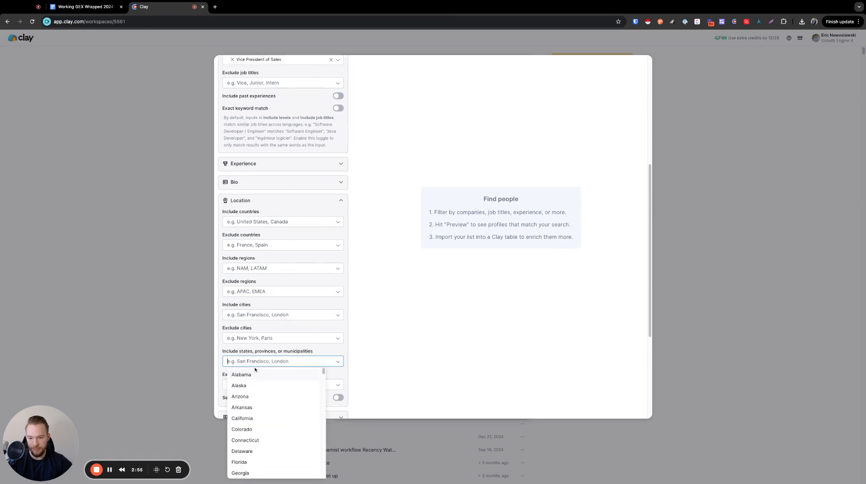
text(New Jersey)
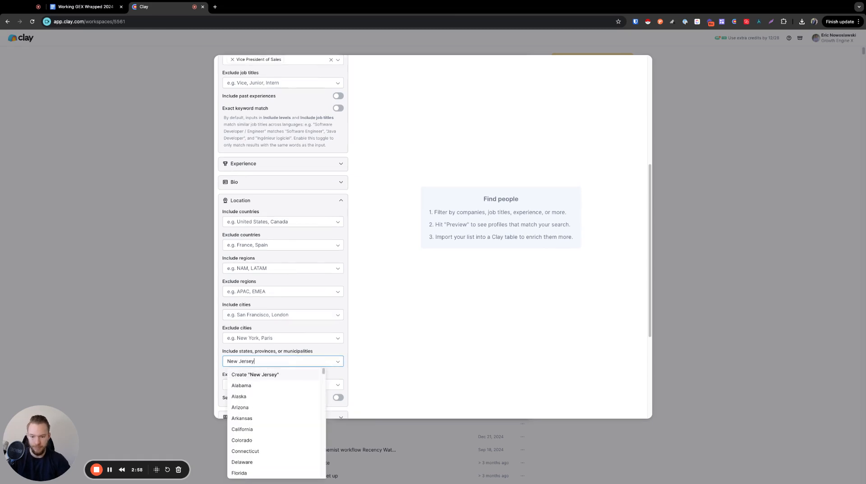
key(Return)
scroll(296, 374, down, 4)
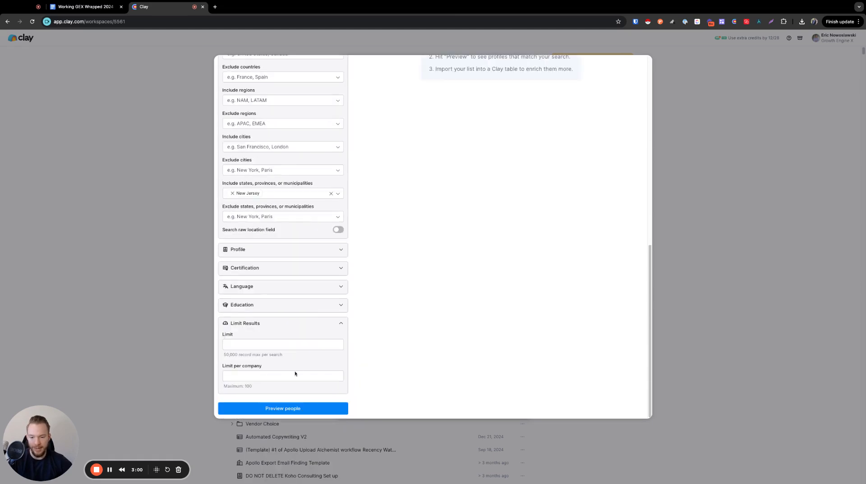
click(282, 408)
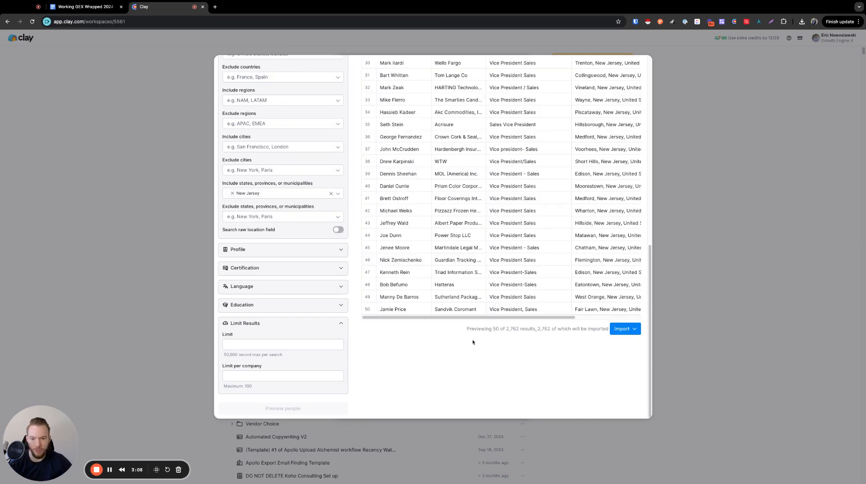
Examine the filter options available under Company attributes and Companies
scroll(496, 338, up, 10)
scroll(321, 179, down, 3)
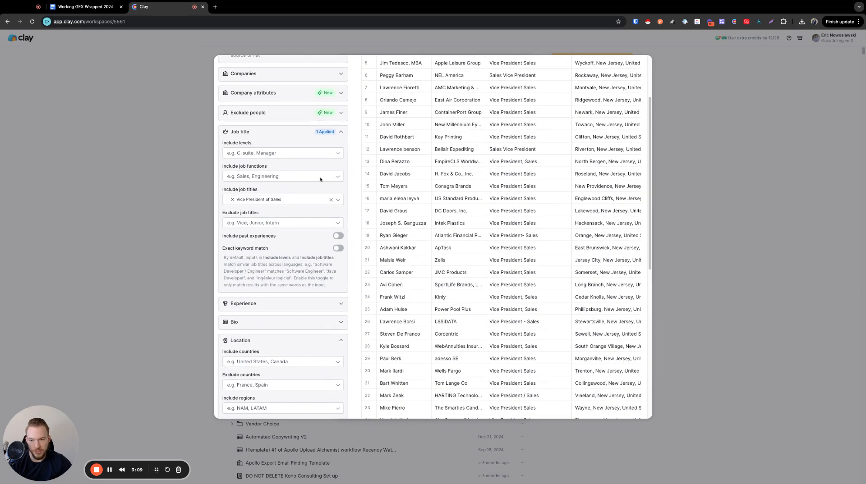
click(255, 93)
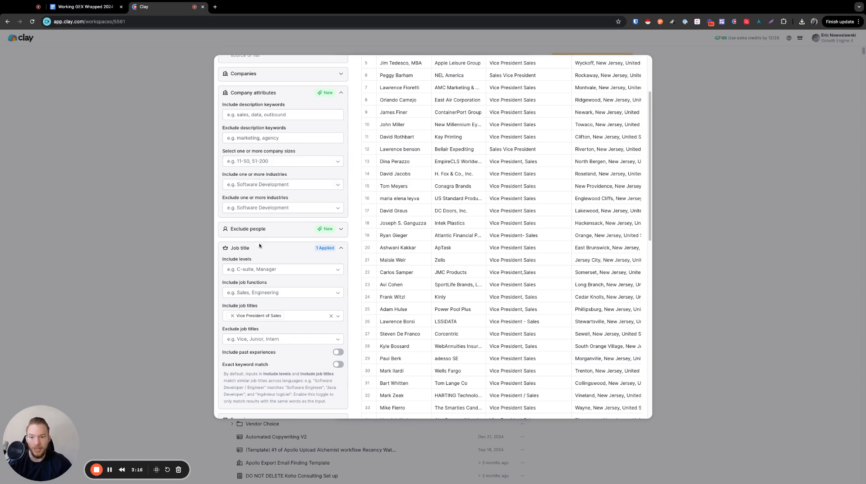
scroll(259, 245, up, 3)
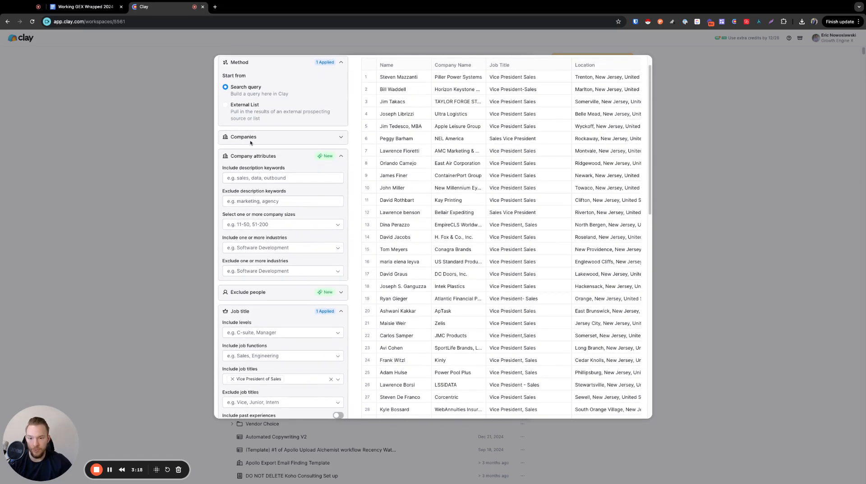
click(250, 143)
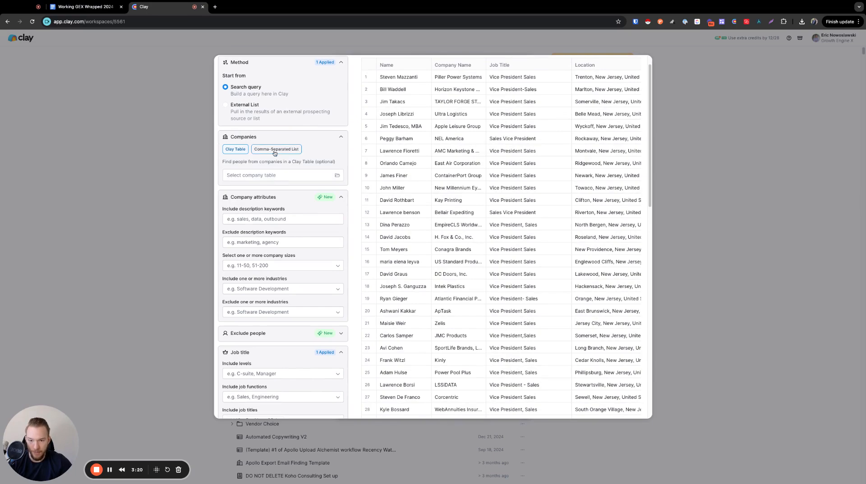
click(247, 138)
Review the remaining people filters, including the Bio and Experience options
scroll(276, 180, down, 4)
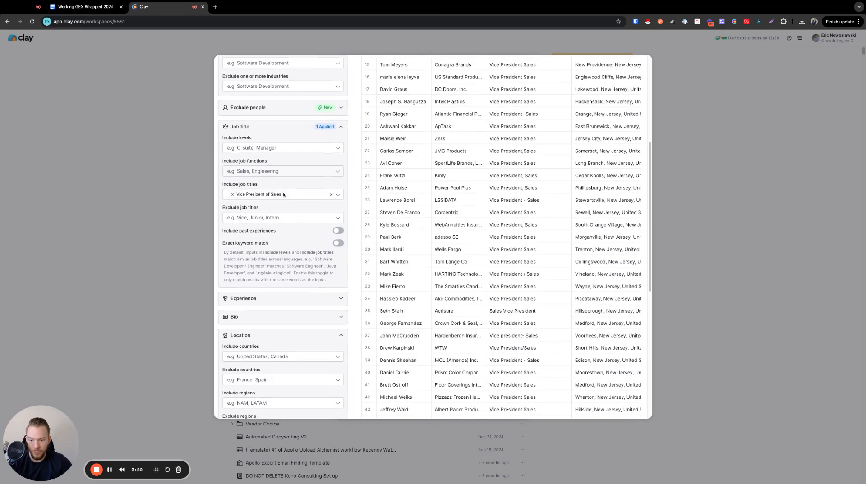
scroll(282, 209, up, 5)
scroll(282, 209, down, 5)
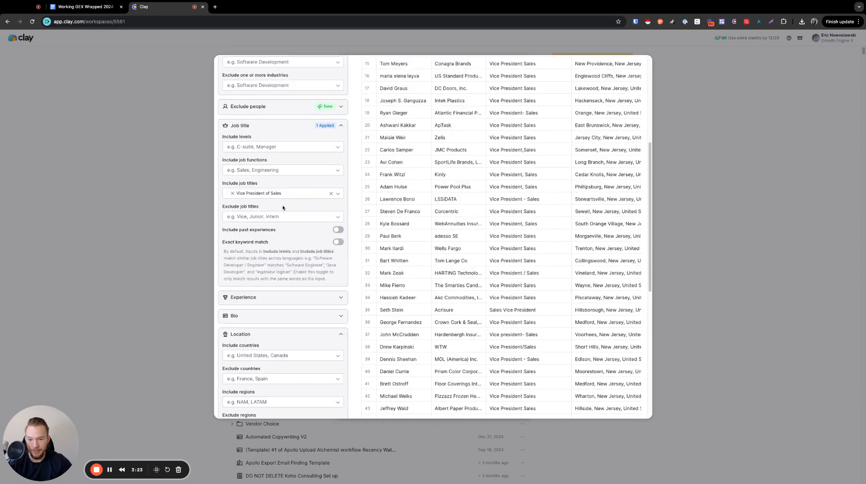
scroll(282, 206, down, 2)
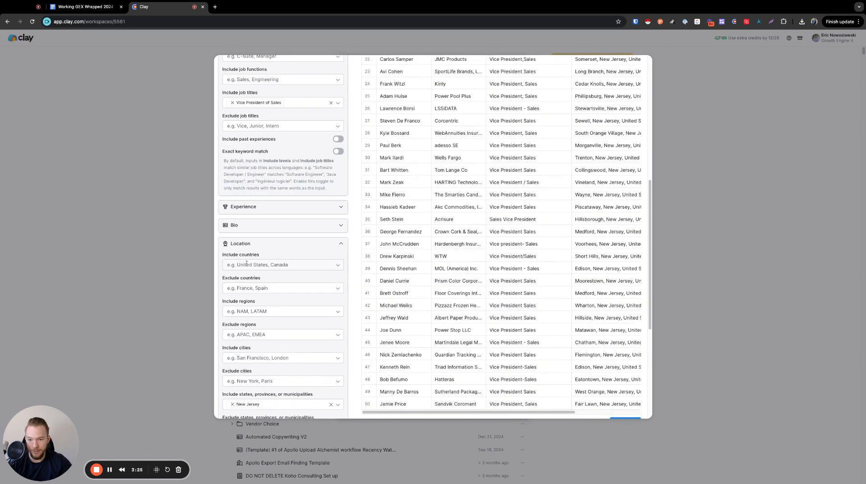
click(241, 225)
click(241, 209)
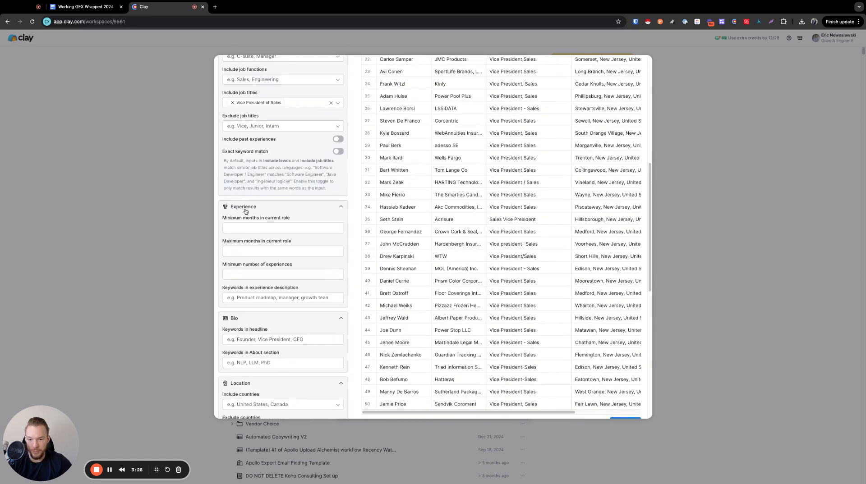
scroll(279, 269, down, 8)
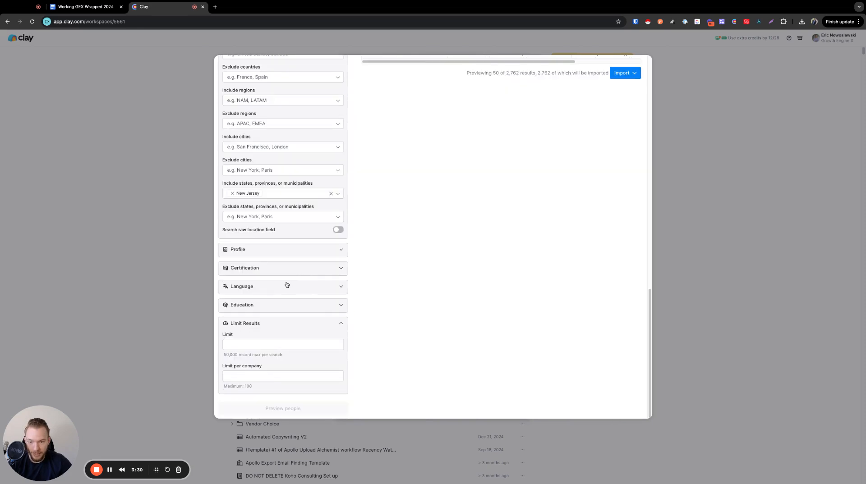
scroll(311, 281, up, 3)
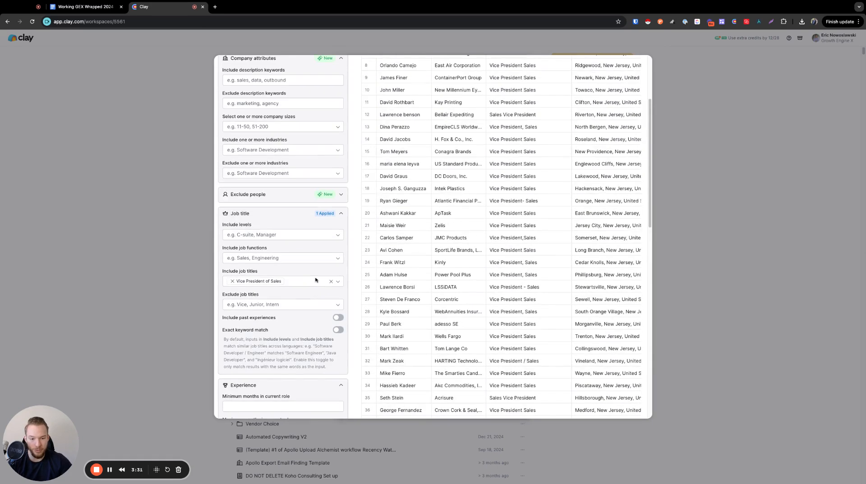
Import the found people into a new table without extra enrichments and close the source details
scroll(465, 272, down, 10)
scroll(586, 268, up, 3)
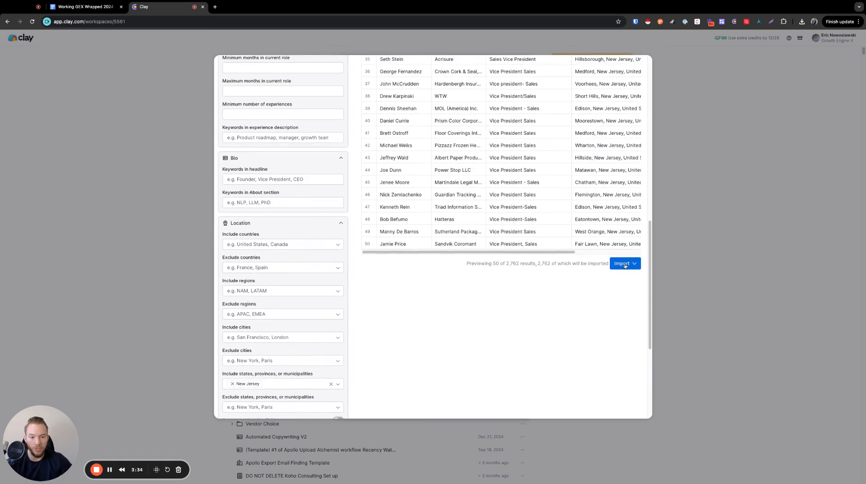
click(624, 264)
click(623, 280)
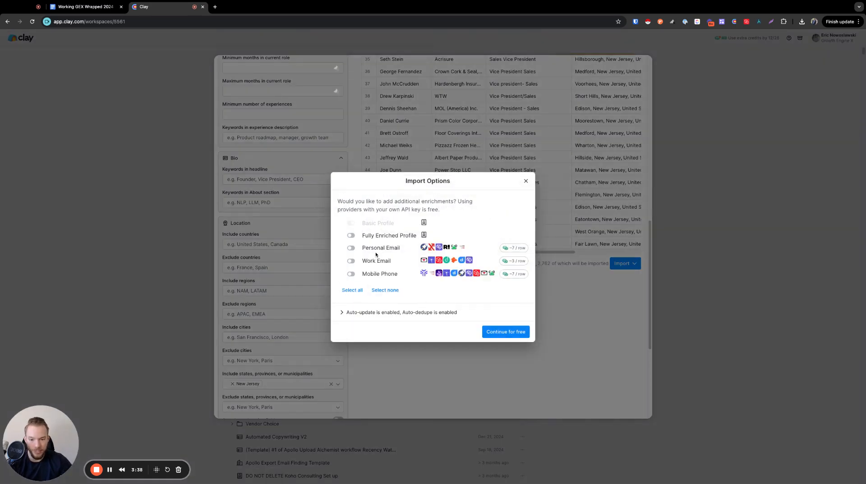
click(495, 332)
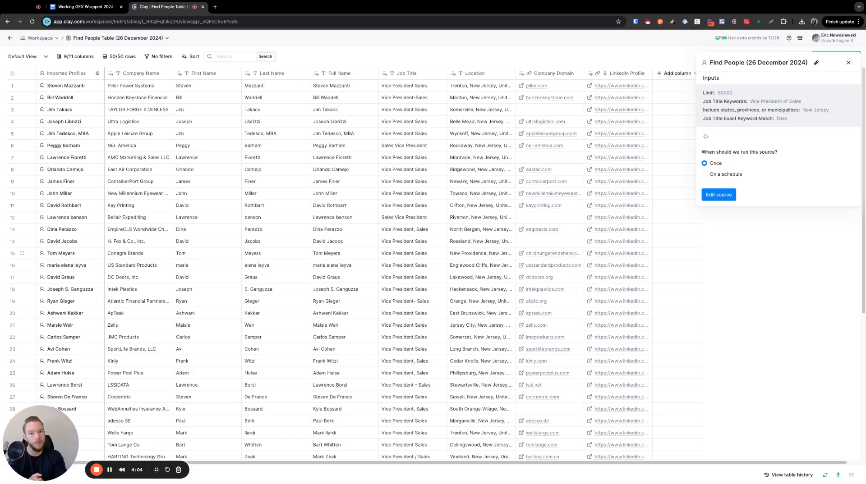
click(848, 62)
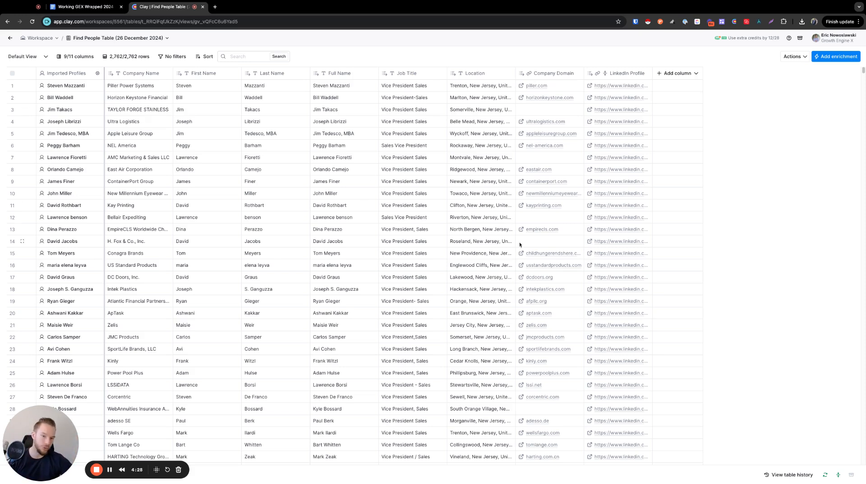
Add Prospeo's Find Work Email enrichment using Full Name and Company Domain, without extra output fields, and run it on the first ten rows
click(658, 79)
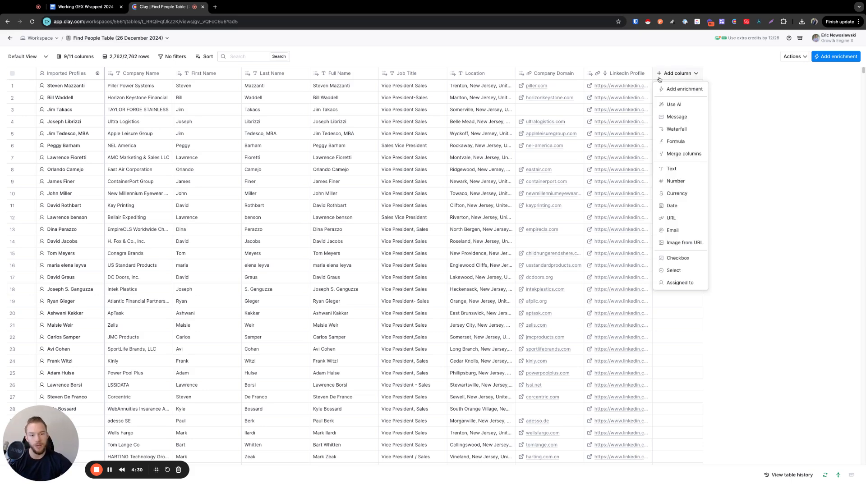
click(674, 89)
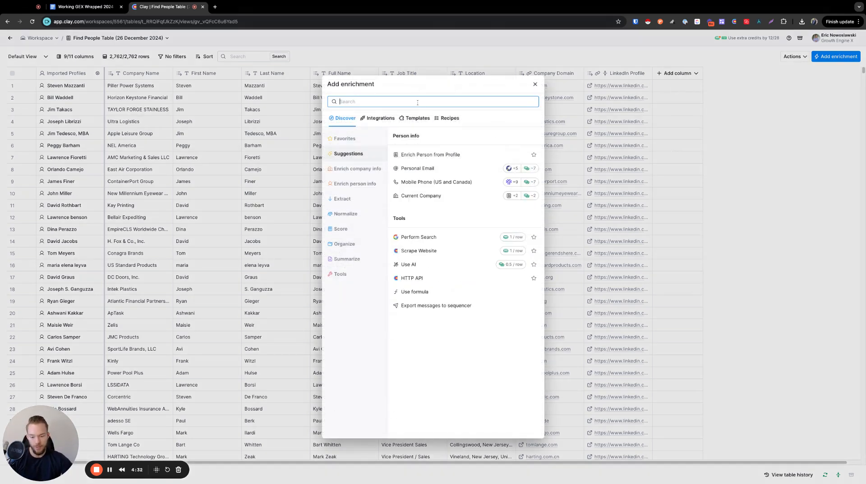
text(prospeo)
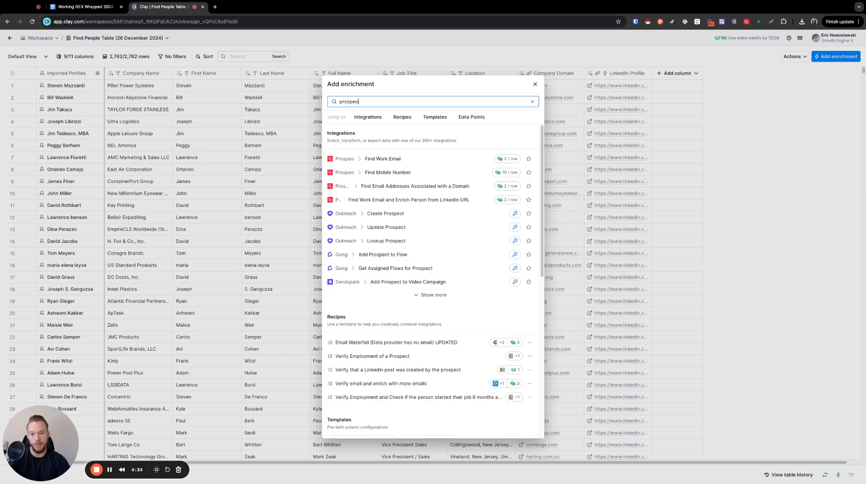
click(434, 158)
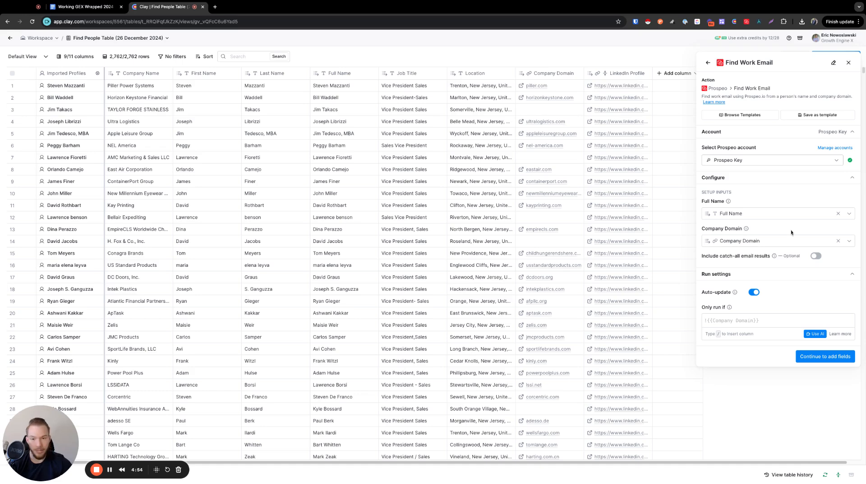
click(826, 356)
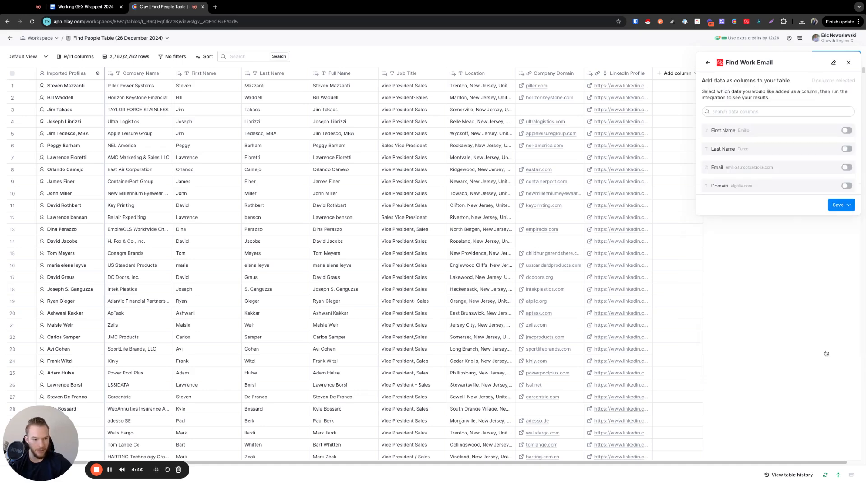
click(839, 205)
click(805, 224)
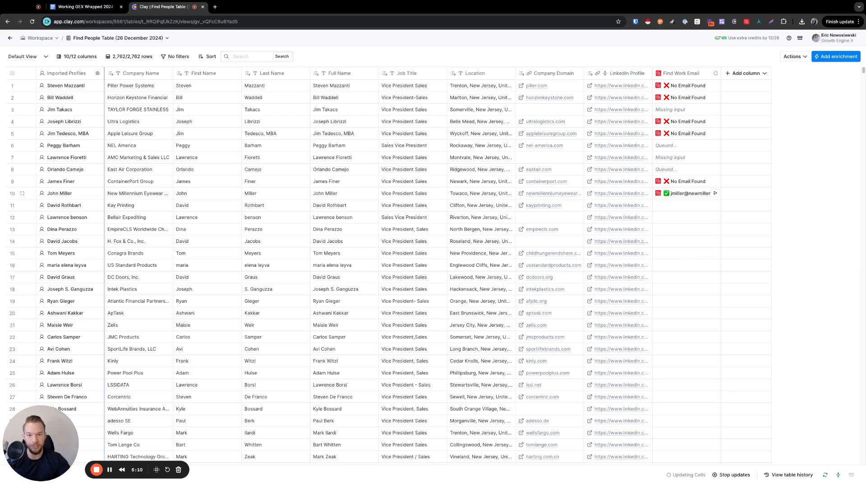
Create a new Email column from the email value in row 10's Find Work Email result
click(689, 193)
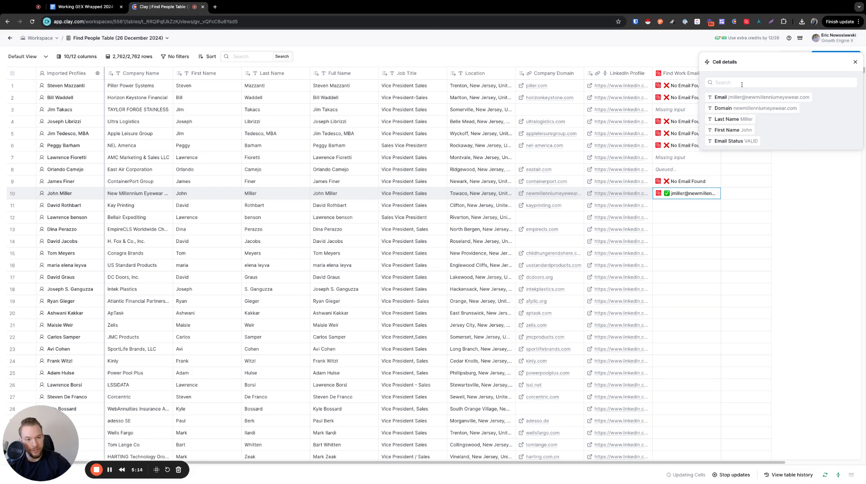
click(835, 97)
click(839, 122)
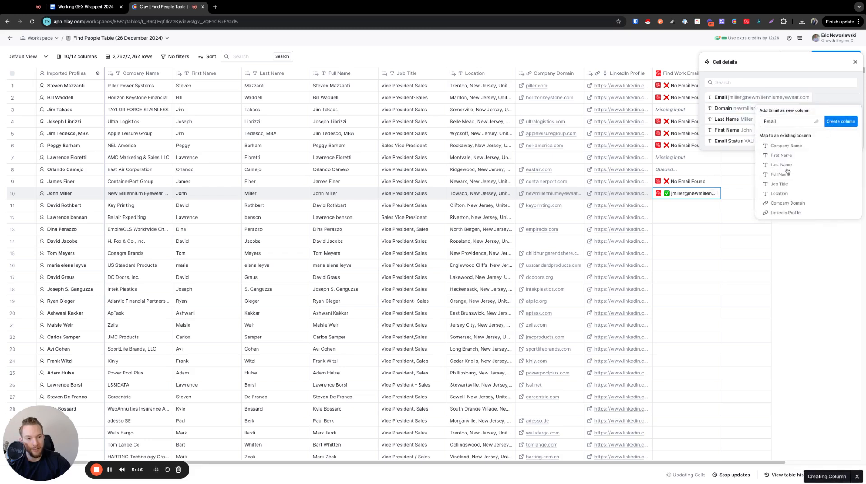
click(851, 63)
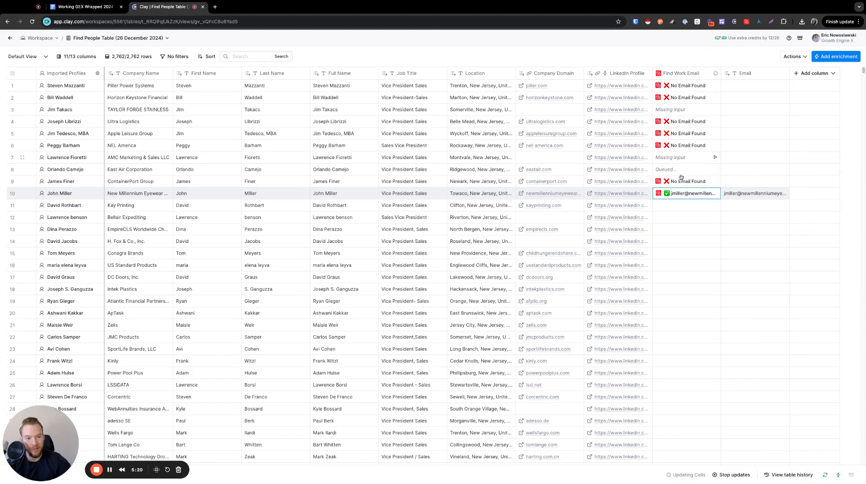
Run Find Work Email individually for rows 11, 13 and 15 through 23
click(716, 205)
click(715, 229)
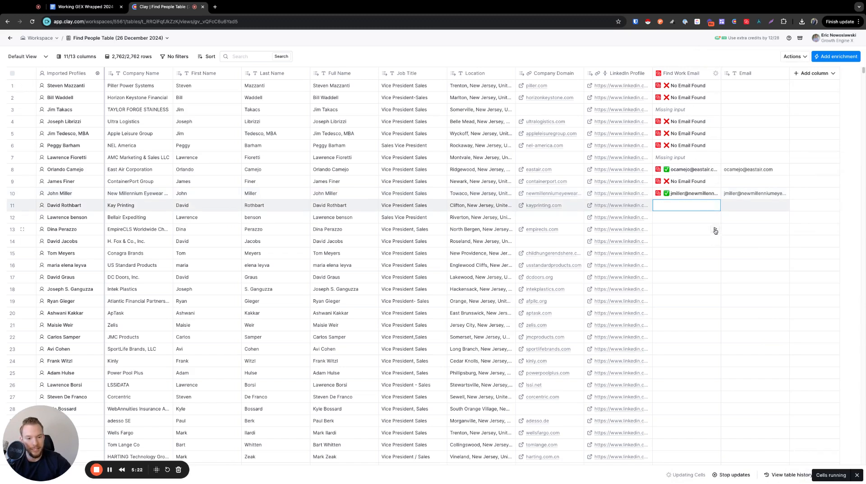
click(715, 253)
click(715, 265)
click(715, 277)
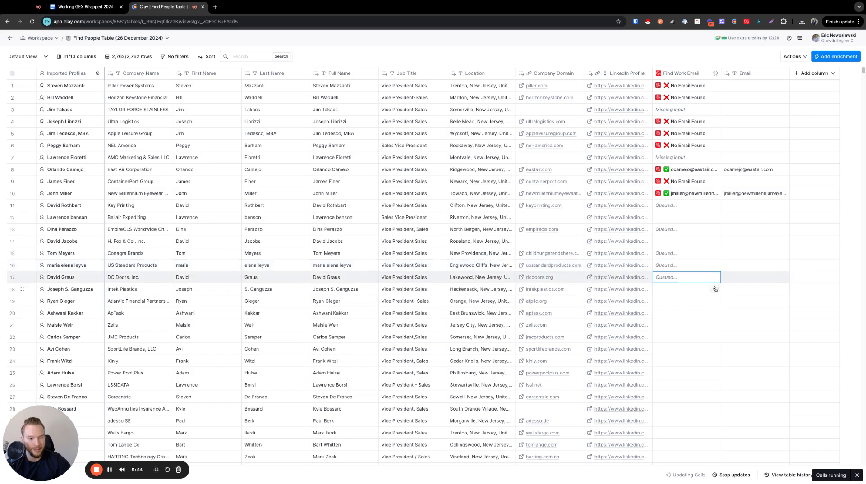
click(715, 289)
click(716, 301)
click(715, 312)
click(715, 325)
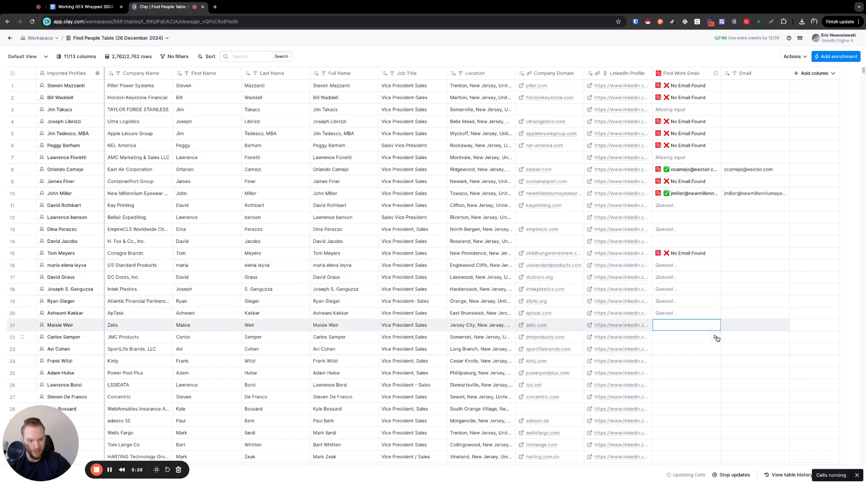
click(715, 338)
click(716, 349)
Examine the Find Work Email result details for row 10 and the column types that can be added
click(672, 195)
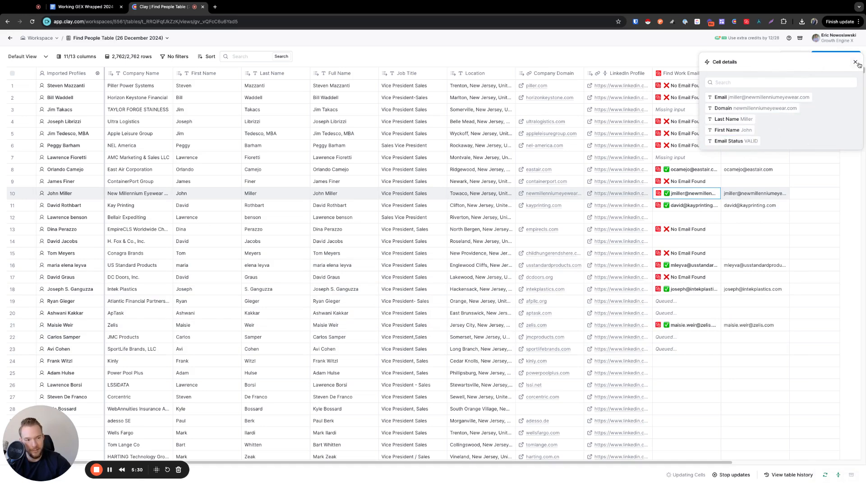
click(855, 62)
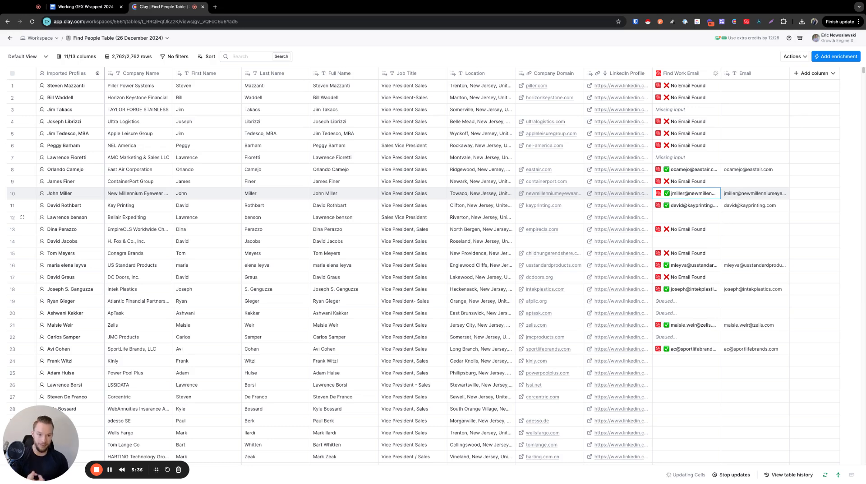
click(799, 75)
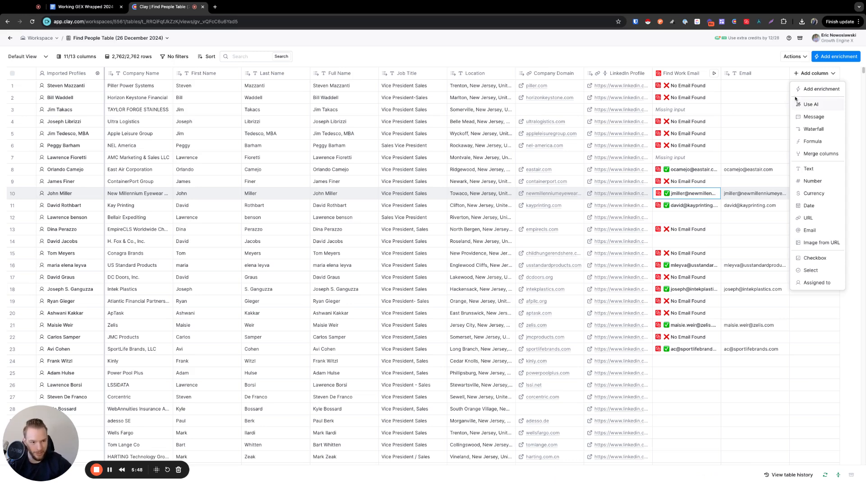
click(753, 59)
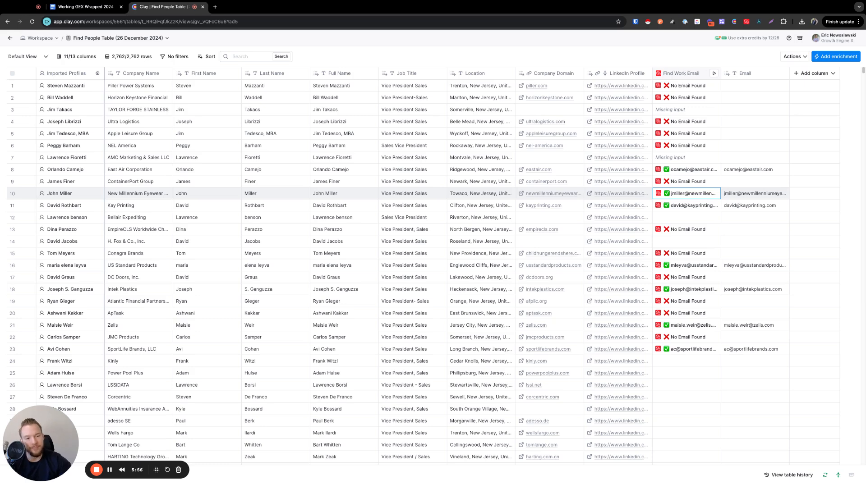
Edit the Find Work Email column and describe an AI run condition: only run if Location contains "ridgewood"
click(682, 74)
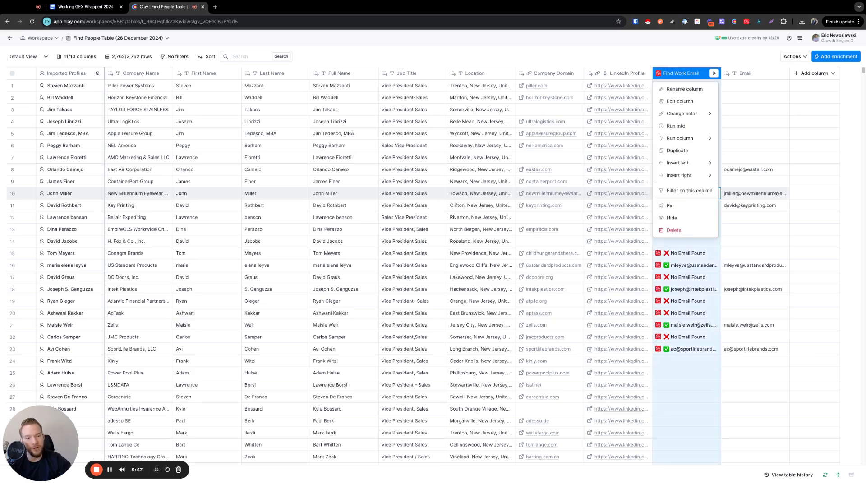
click(679, 102)
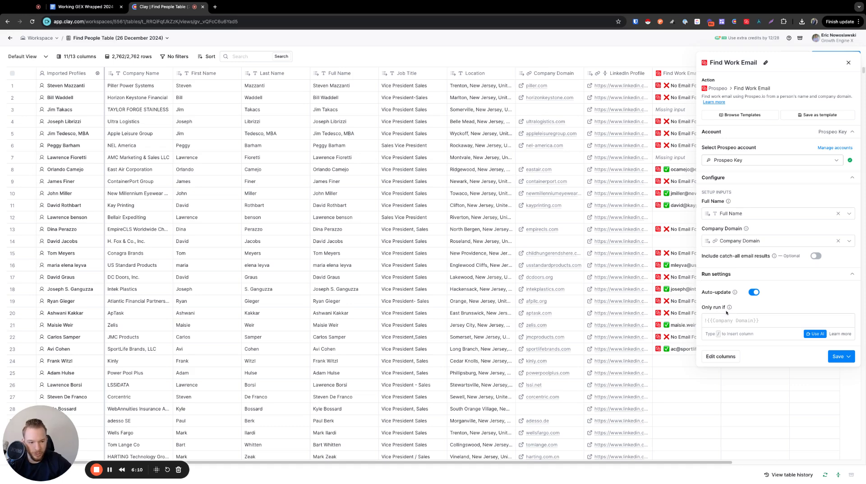
click(815, 333)
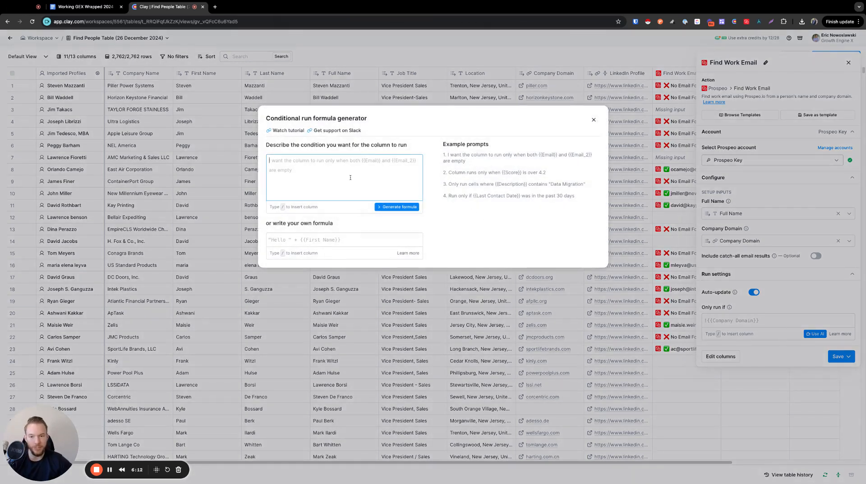
text(only )
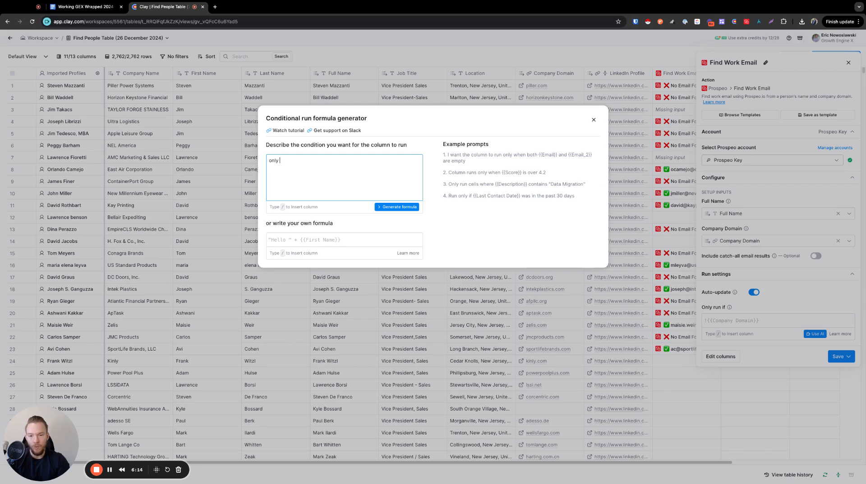
text(run if /loca)
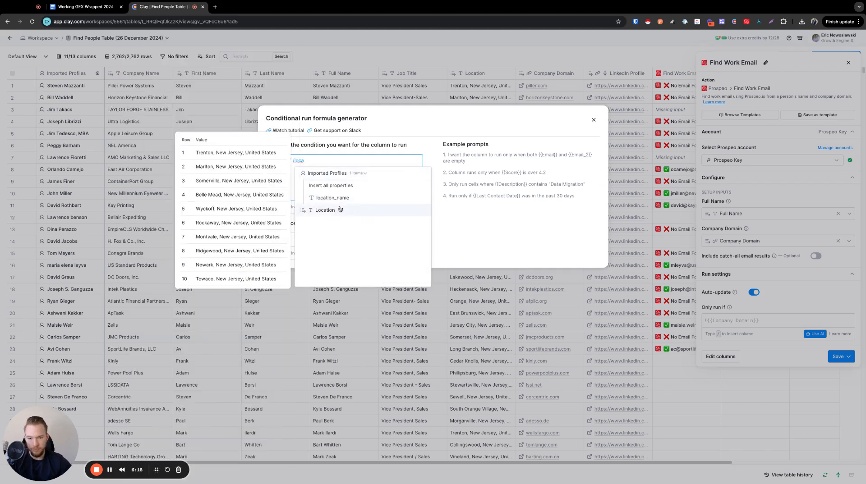
click(323, 210)
text(contains)
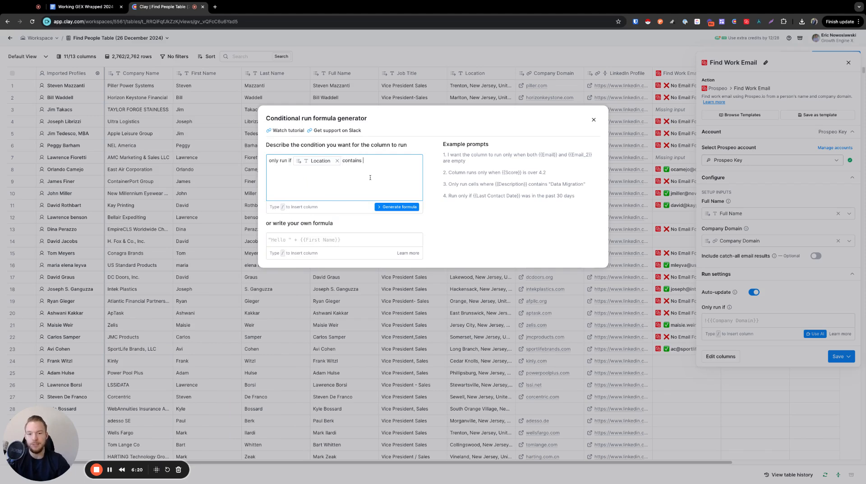
text( "r)
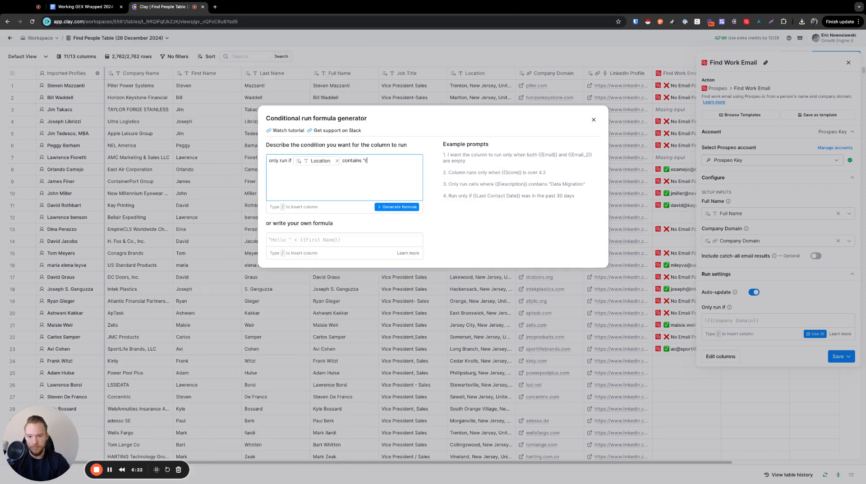
text(idgewood")
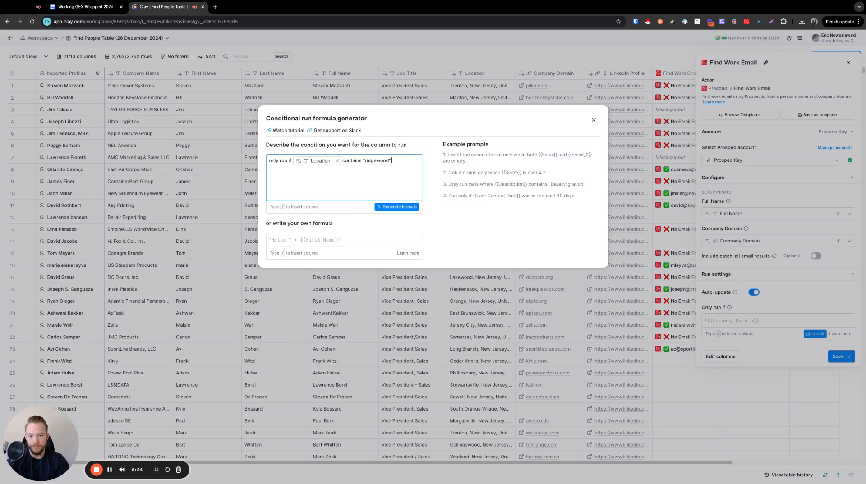
Generate and accept the run condition formula, then save the Find Work Email column and rerun its first ten rows
click(411, 208)
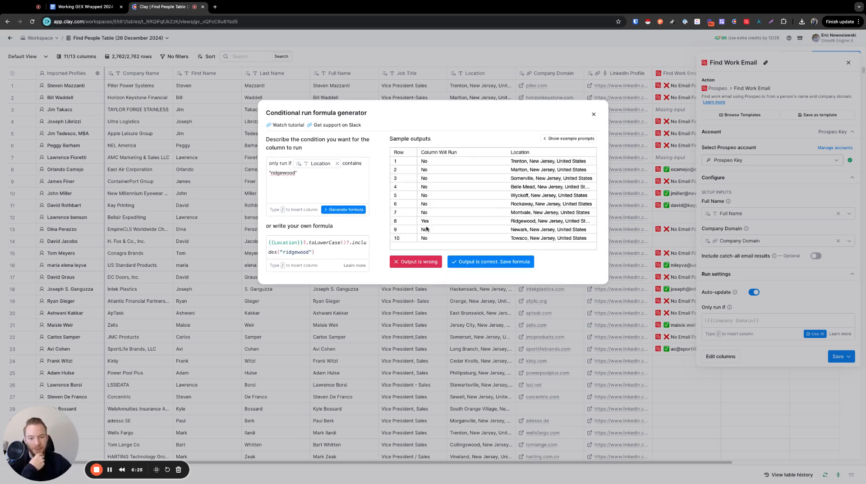
click(465, 266)
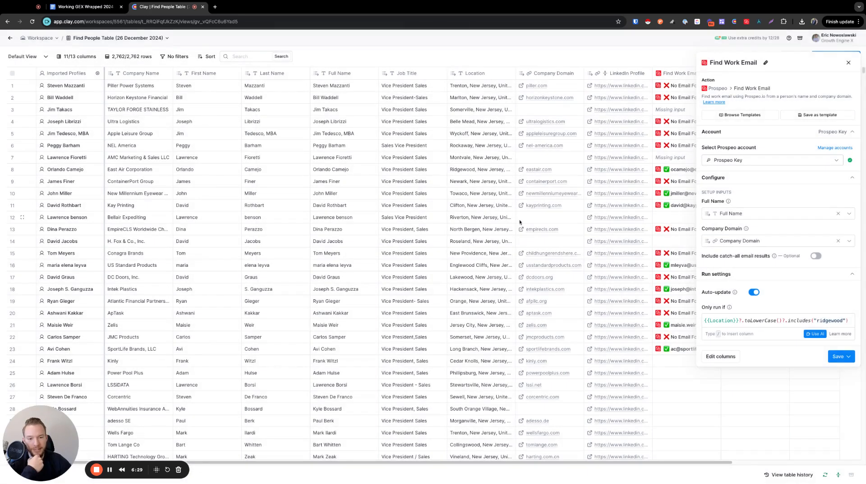
click(848, 357)
click(809, 373)
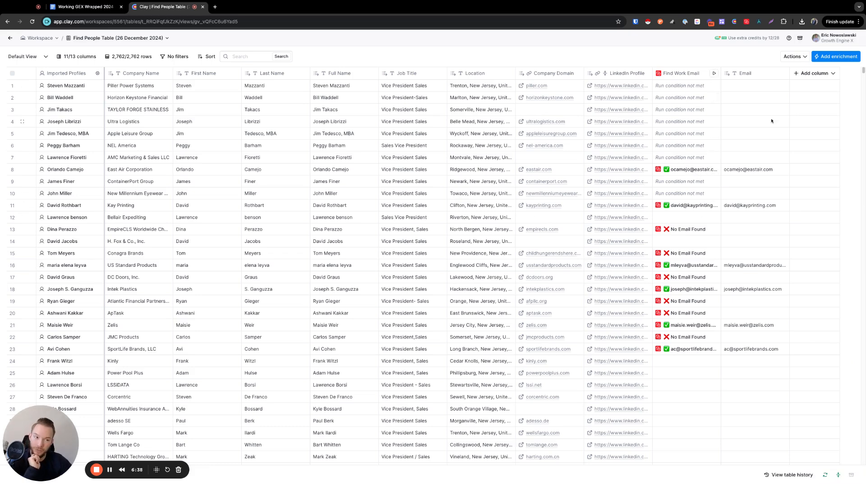
Add a formula column and begin its AI description with "concatenate" followed by the First Name column
click(802, 77)
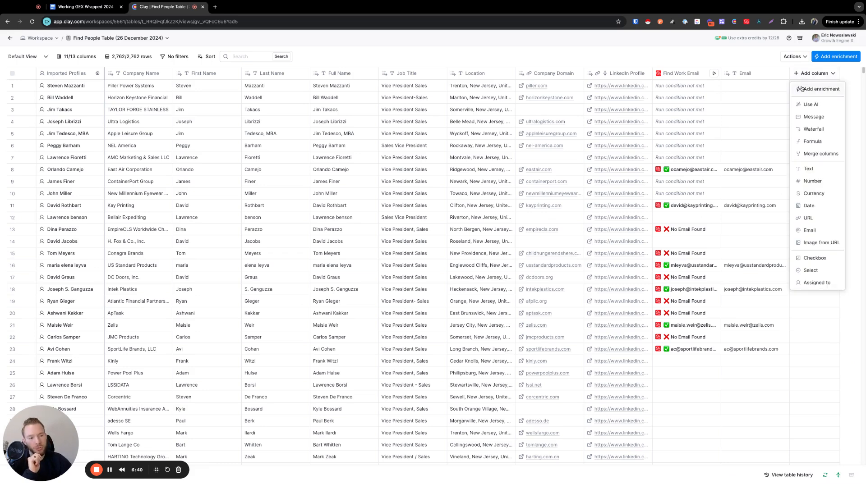
click(814, 142)
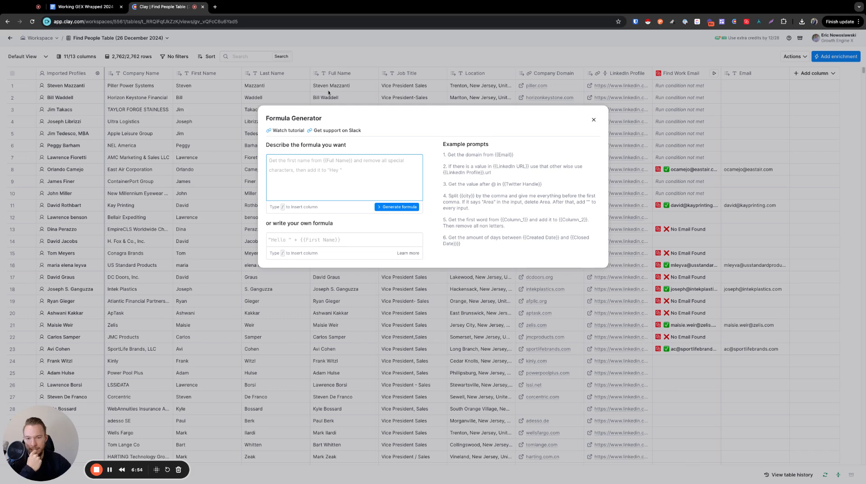
text(/)
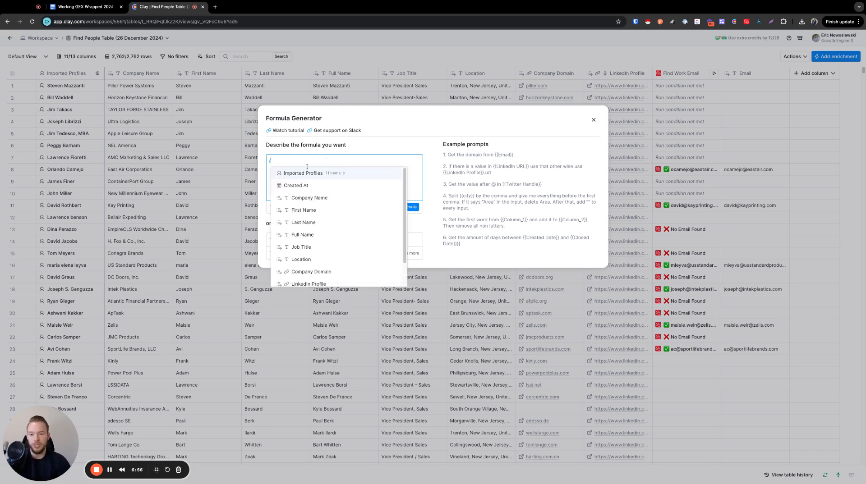
key(BackSpace)
text(concatenate /fir)
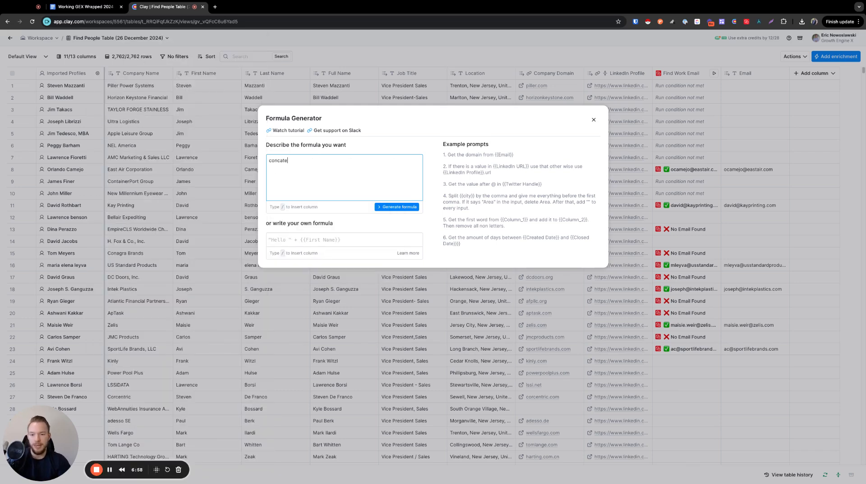
key(Down)
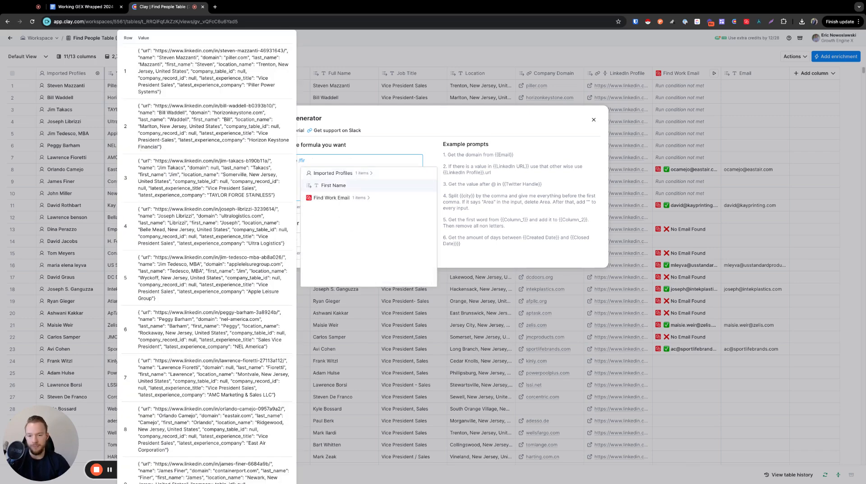
key(Return)
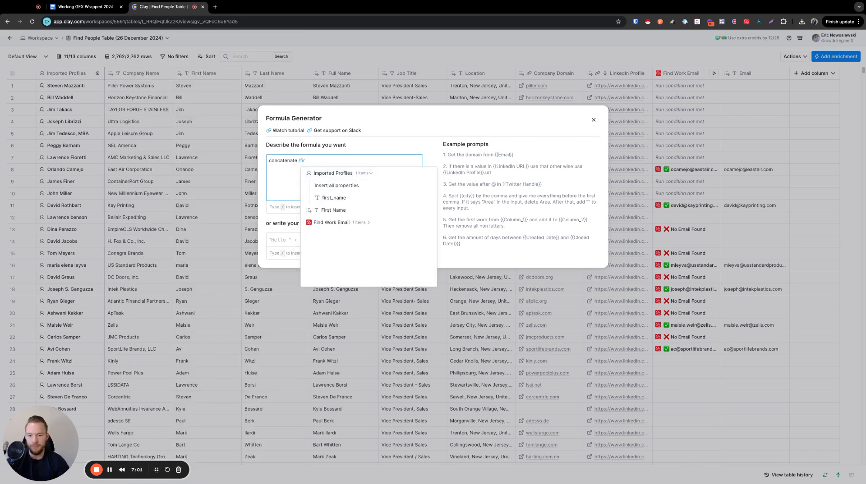
click(332, 210)
Complete the description with and " " and the Last Name column, then generate and save the full name formula
text(and)
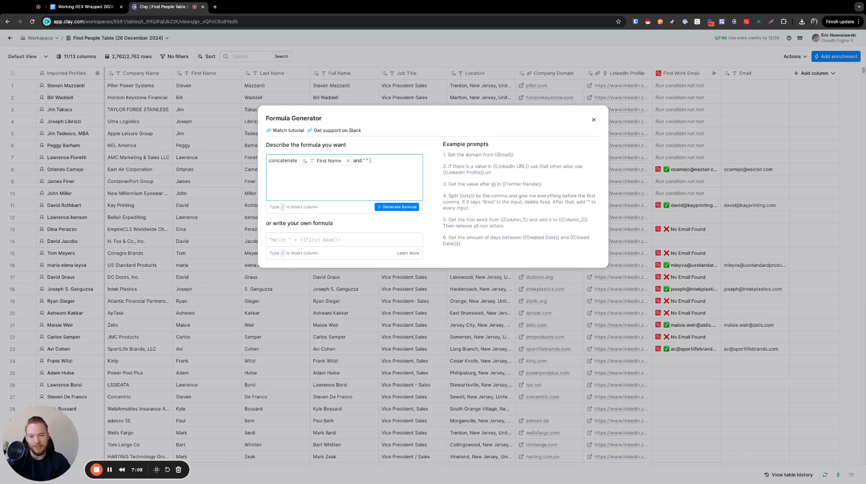
text(" " /last)
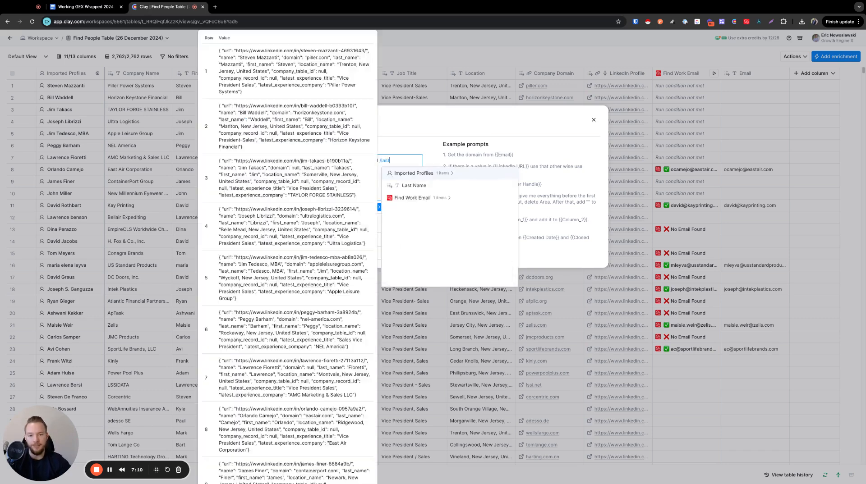
click(398, 189)
click(397, 208)
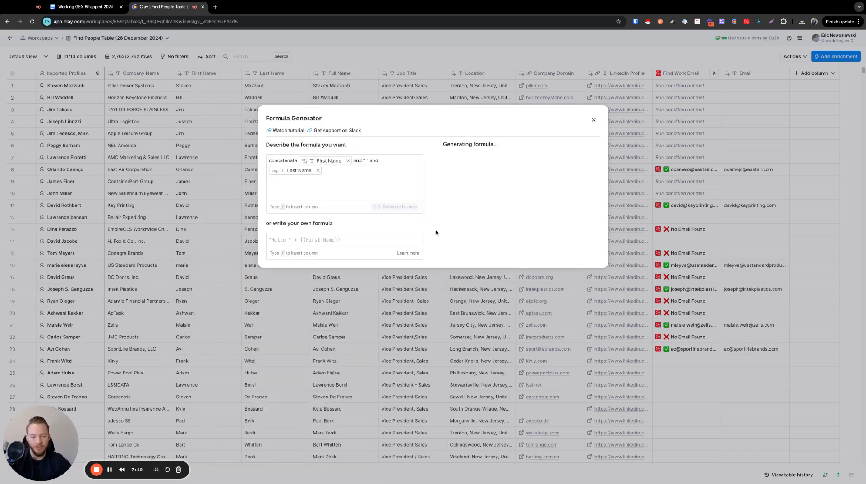
click(477, 262)
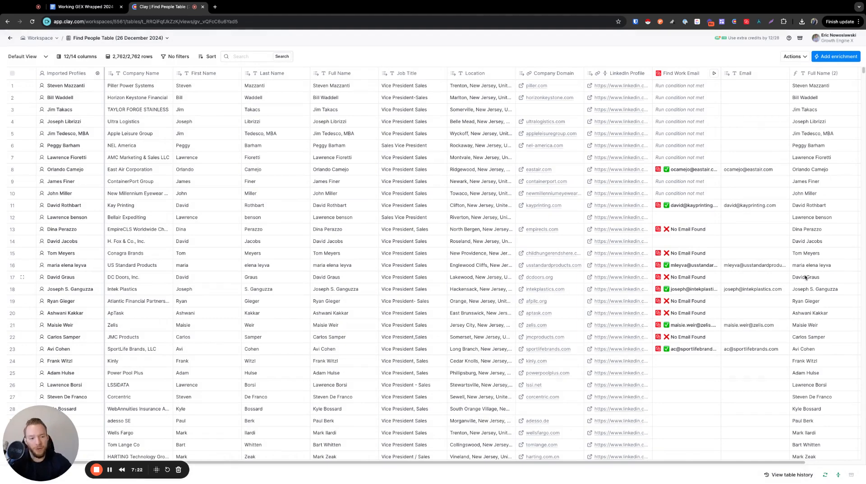
Add a Use AI column for content creation, manipulation, and categorization with the OpenAI GPT 4o Mini model
scroll(652, 248, right, 3)
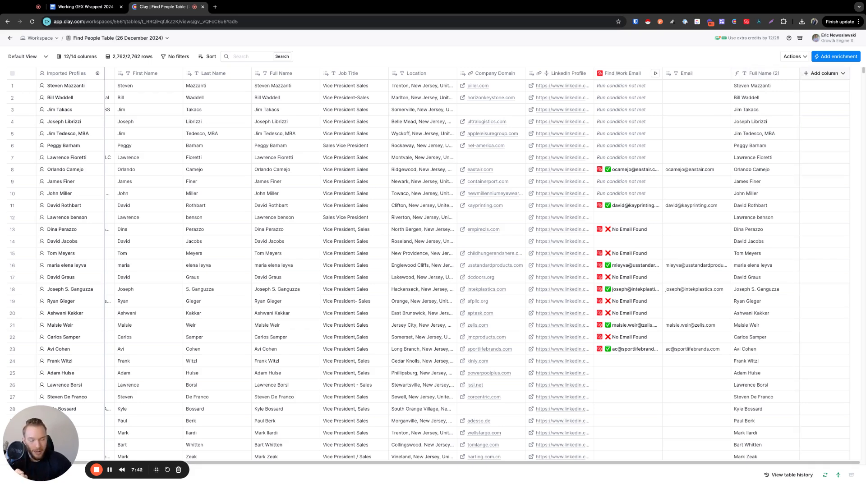
click(824, 73)
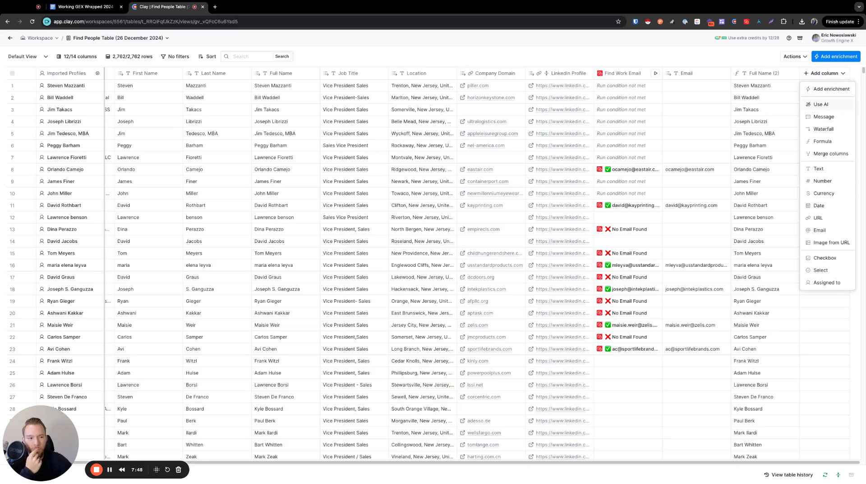
click(821, 104)
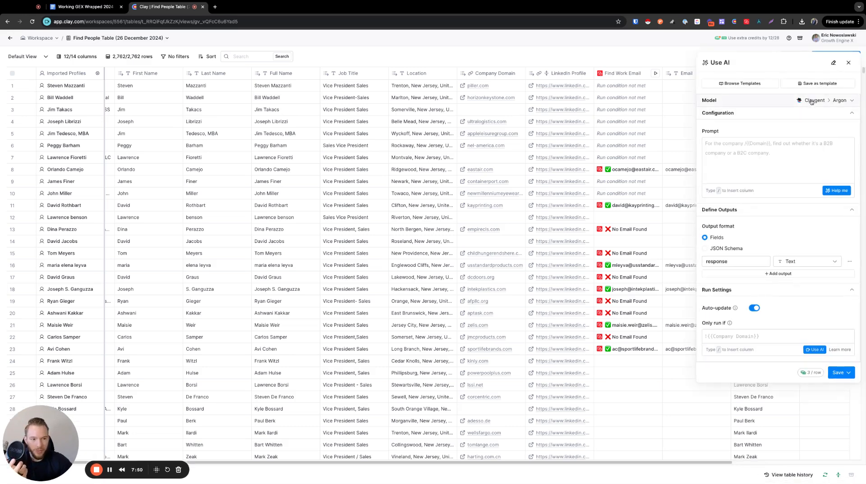
click(746, 101)
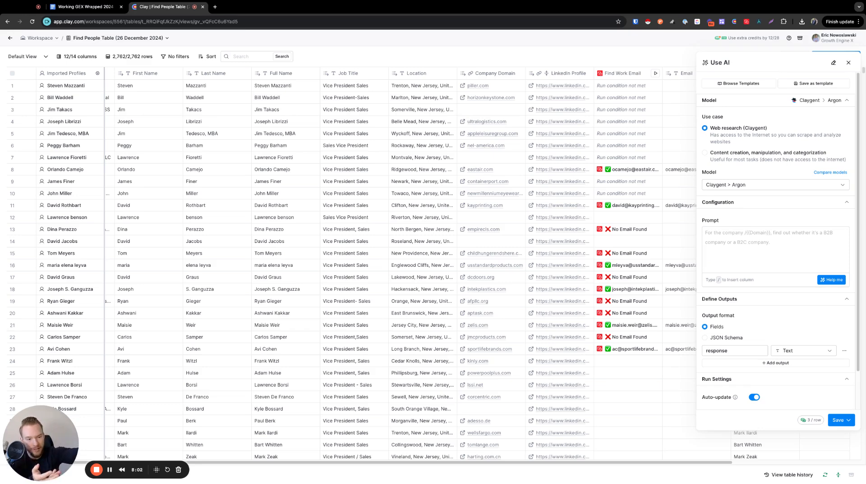
click(705, 154)
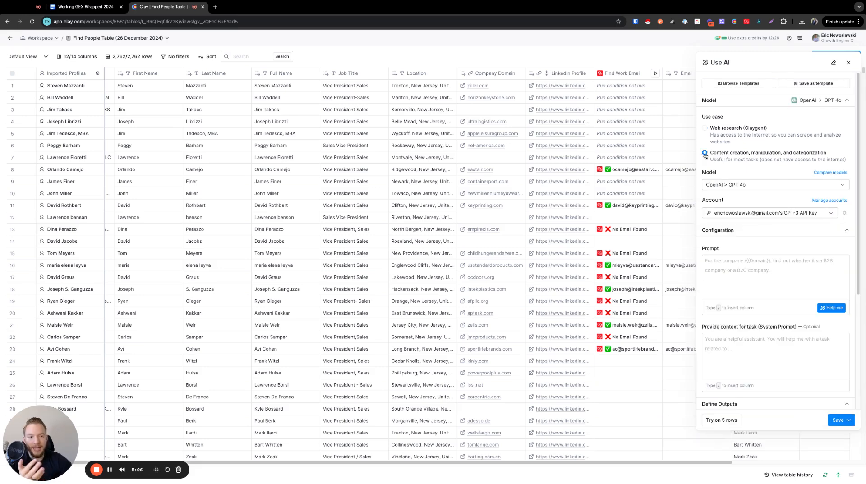
click(762, 184)
click(761, 211)
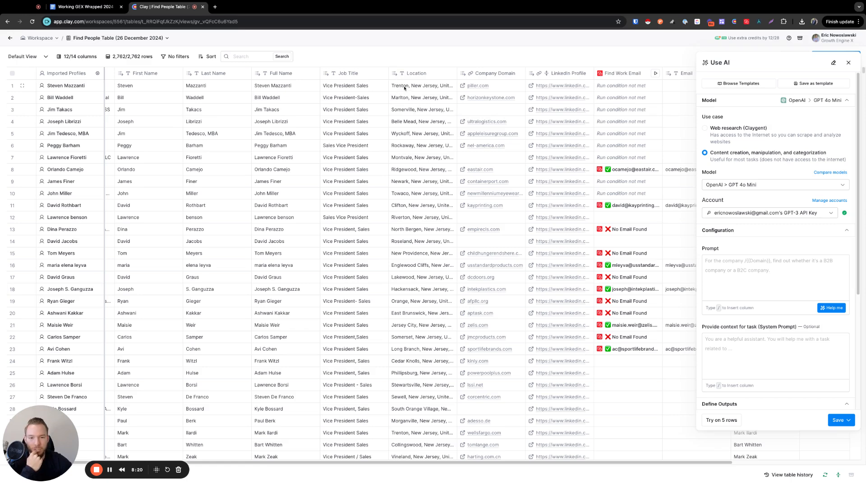
Write the prompt "tell me what zip code the locations are from. this is the location" followed by the Location column
click(735, 268)
text(te)
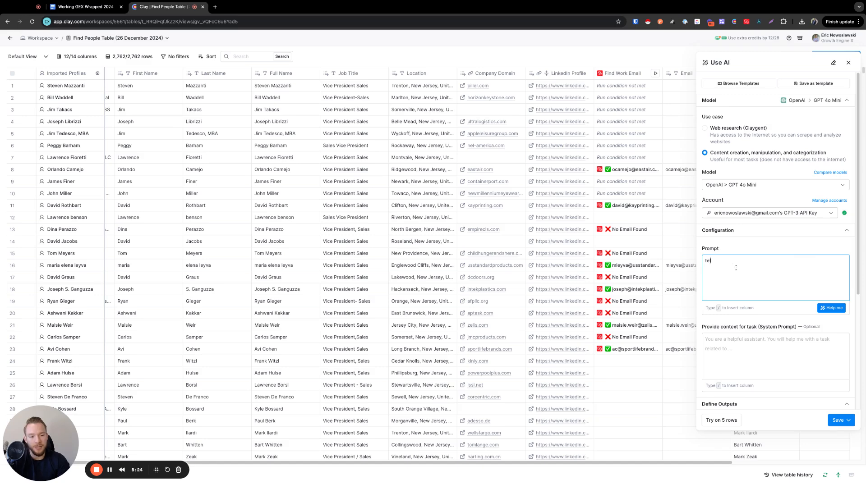
text(ll me what zip code)
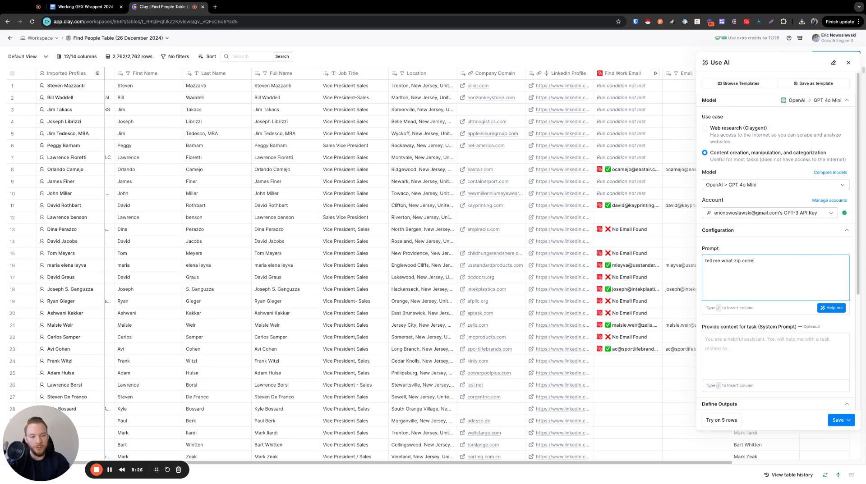
text( the locations are )
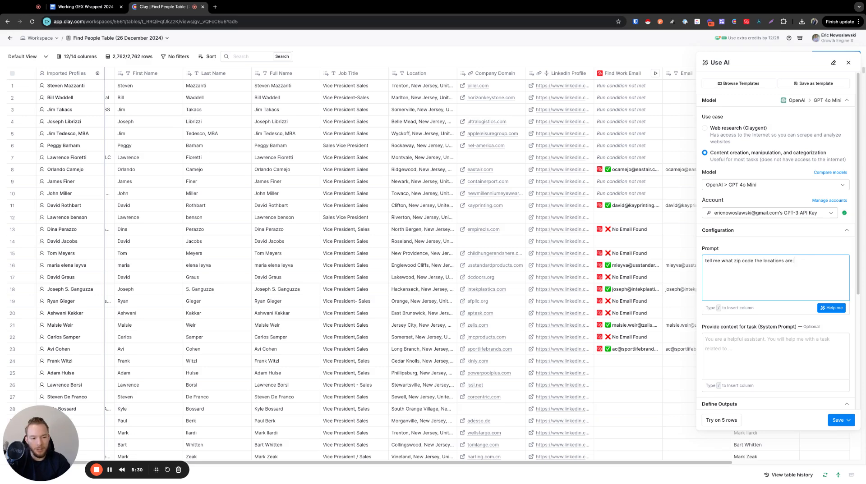
text(from.)
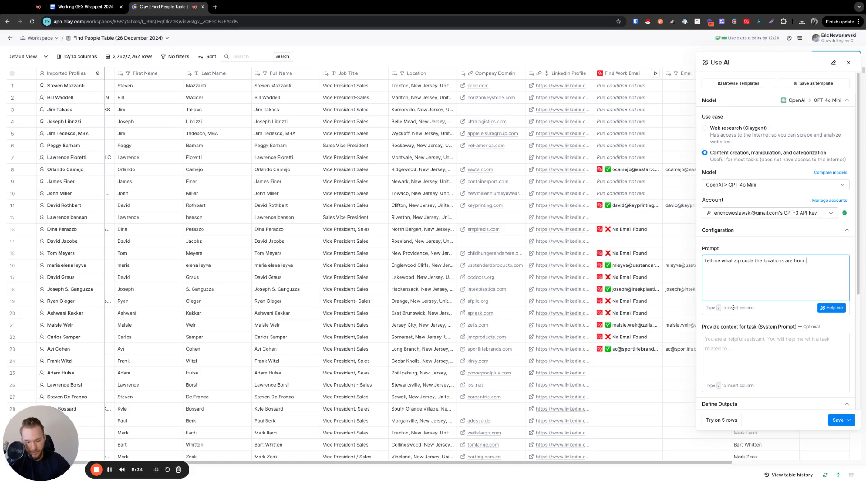
text( this is the location /)
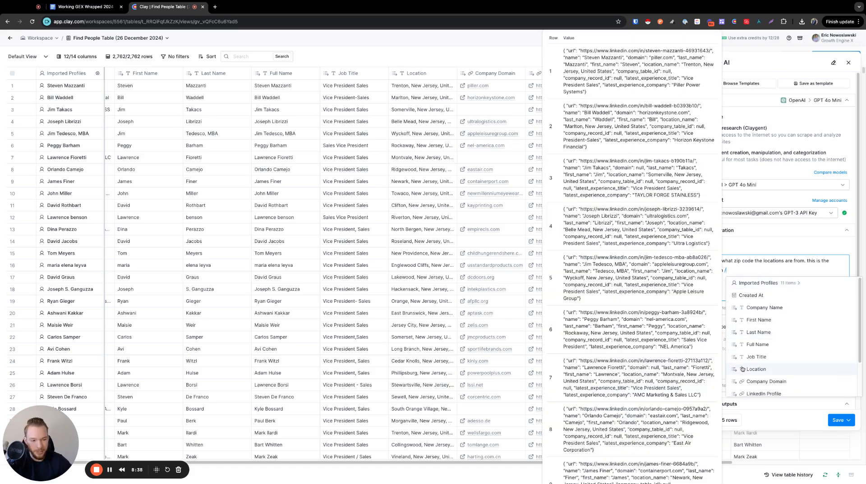
click(762, 370)
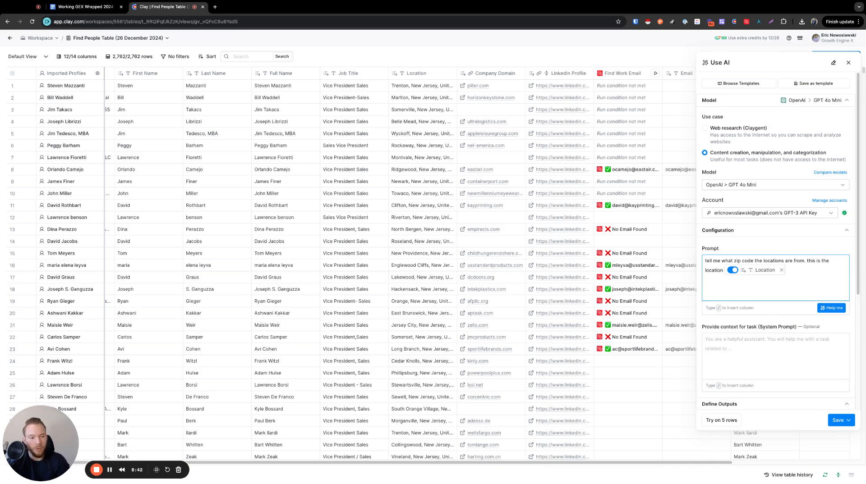
Extend the prompt with the instruction "only output the zip code and nothing else."
text(only oupt)
key(BackSpace)
key(BackSpace)
text(tput the zip )
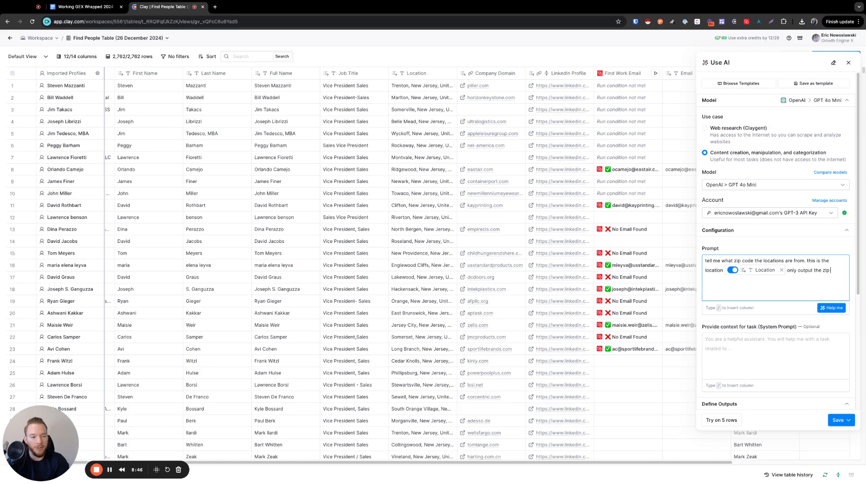
text(code and nothing else.)
Expand the Examples section and show the available ways to add examples
scroll(762, 359, down, 3)
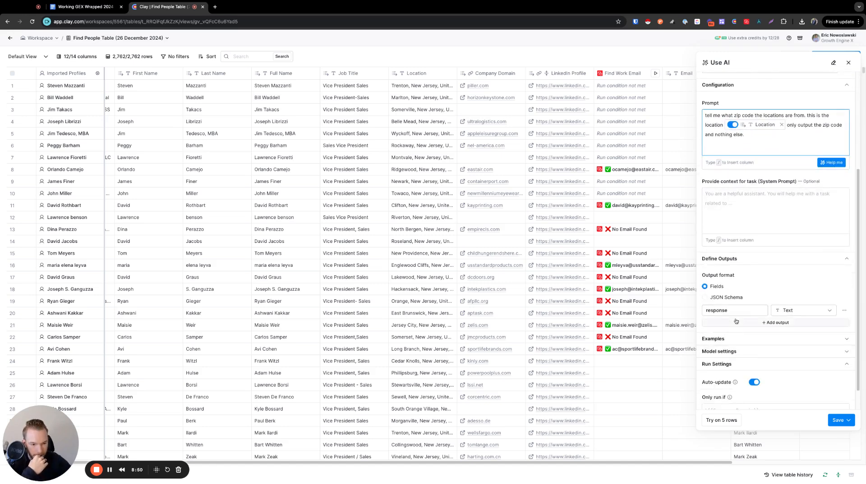
click(735, 329)
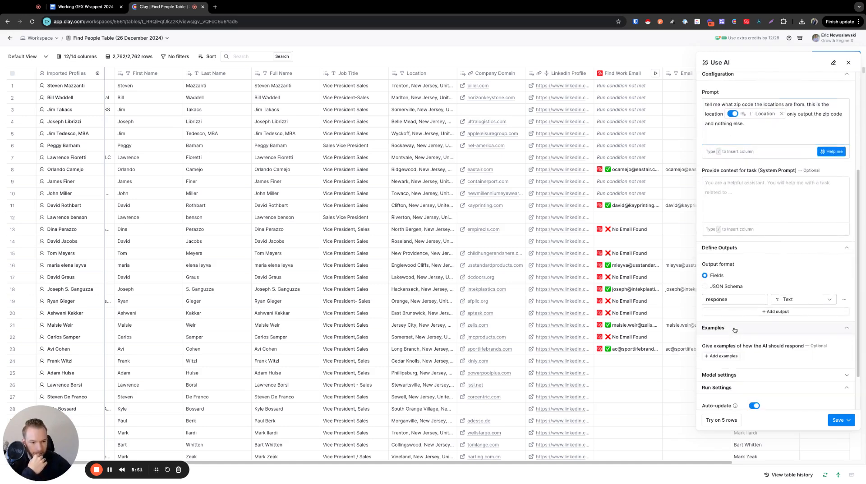
click(723, 356)
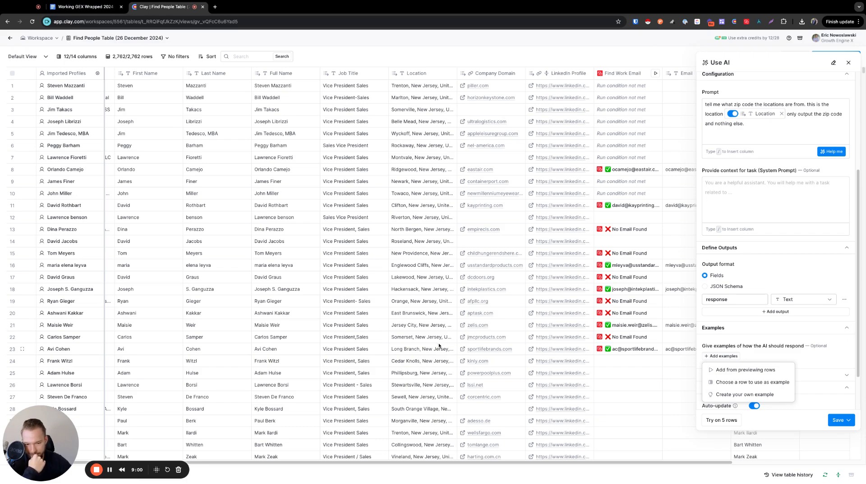
Check the Location values down the table and the full location text in row 1
click(427, 401)
scroll(427, 397, down, 12)
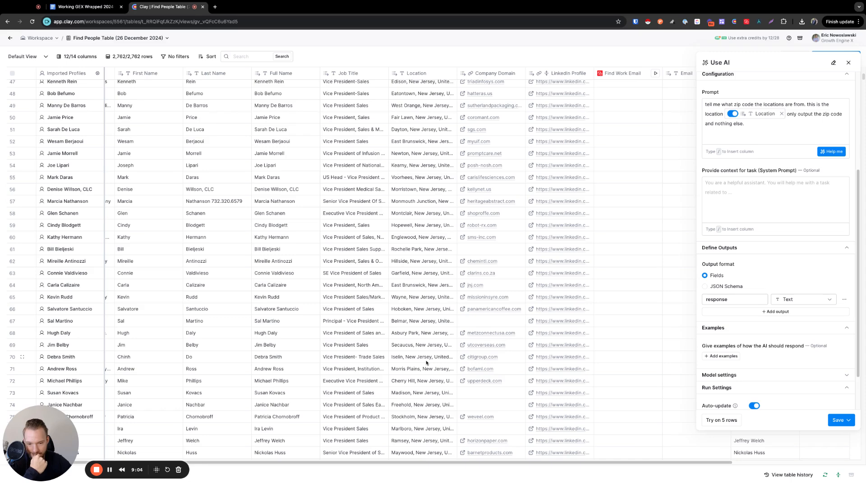
scroll(416, 225, up, 12)
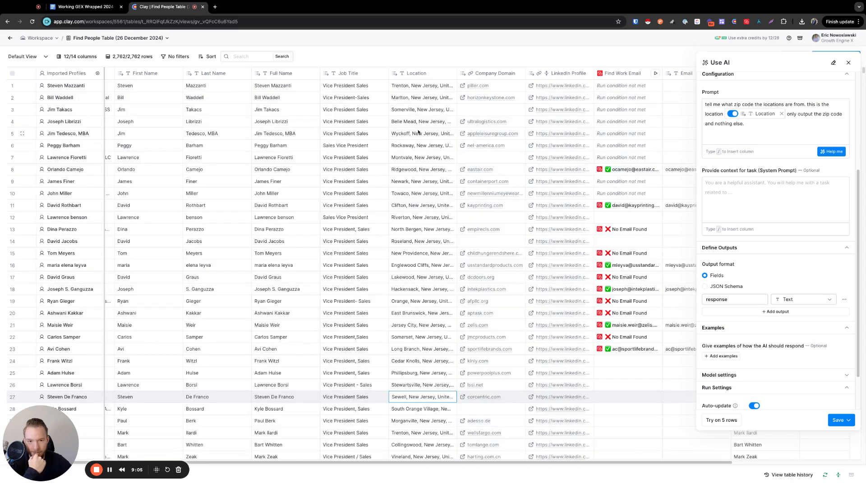
double_click(416, 88)
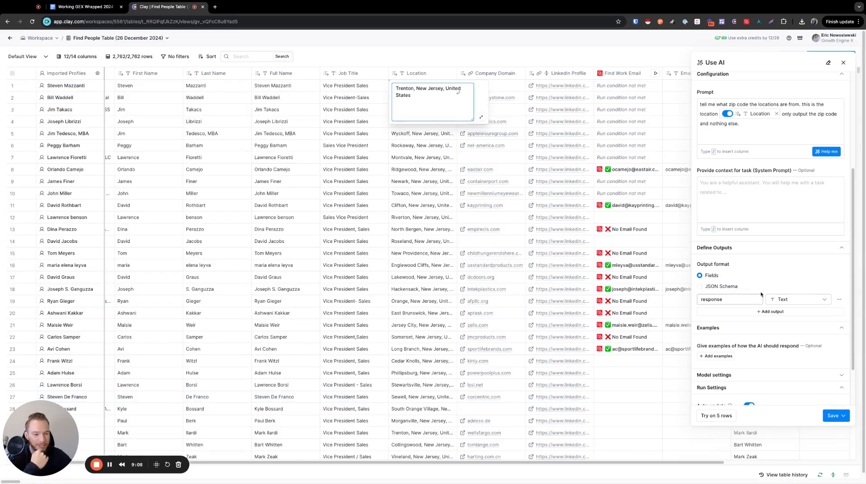
click(741, 321)
Create a custom example with Location "Rutherford, New Jersey" and expected response 07070
click(724, 356)
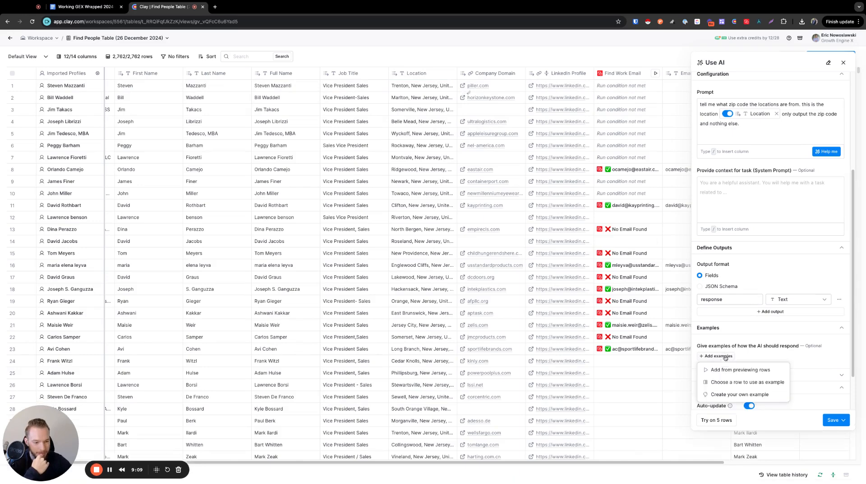
click(734, 395)
scroll(750, 362, down, 2)
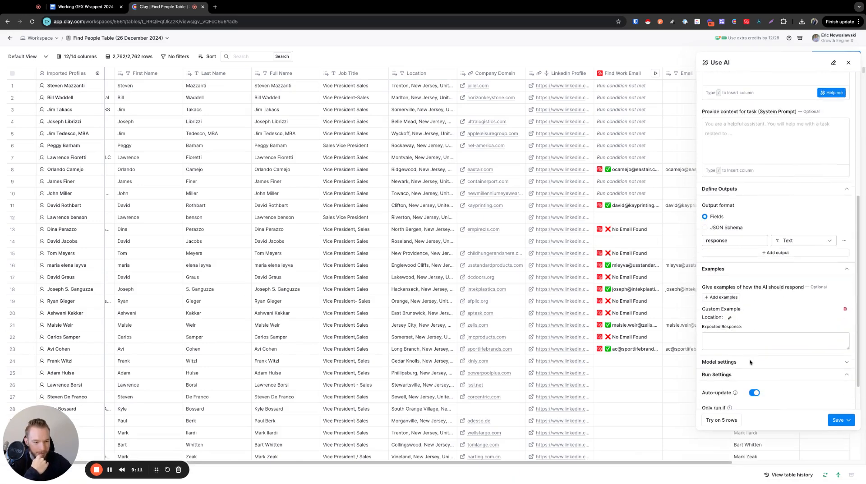
click(729, 317)
click(737, 328)
text(Rutherford,)
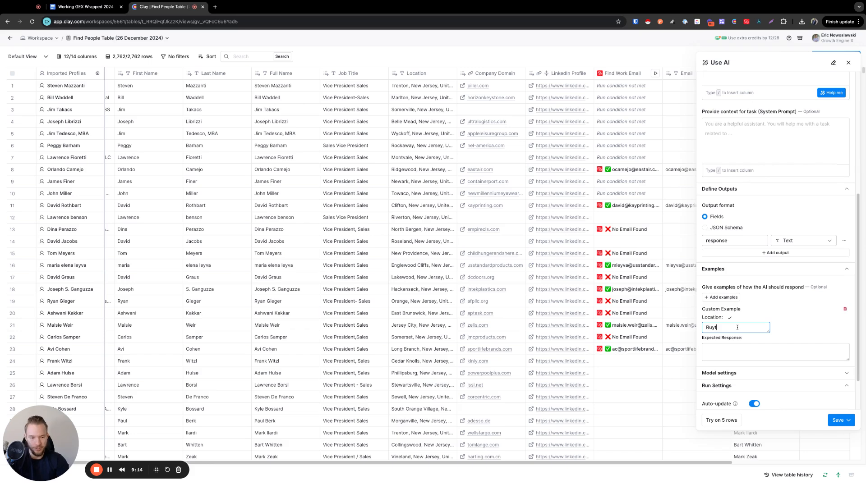
text( N)
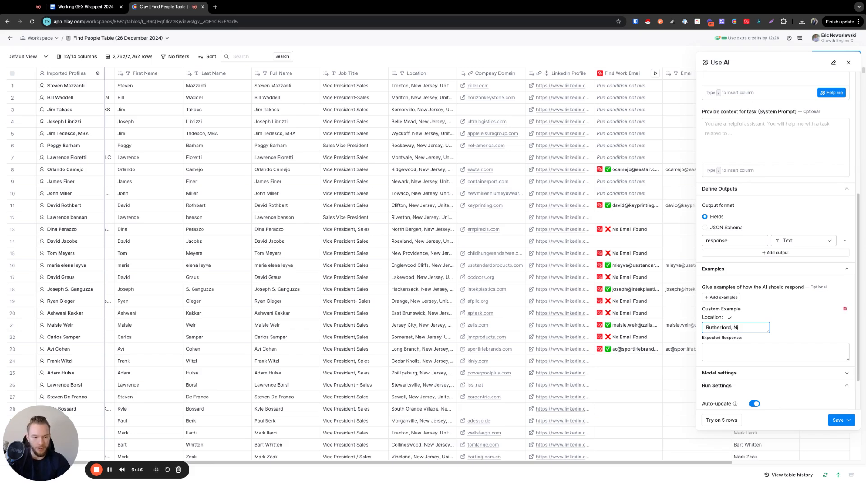
text(ew Jersey)
click(714, 348)
text(07070)
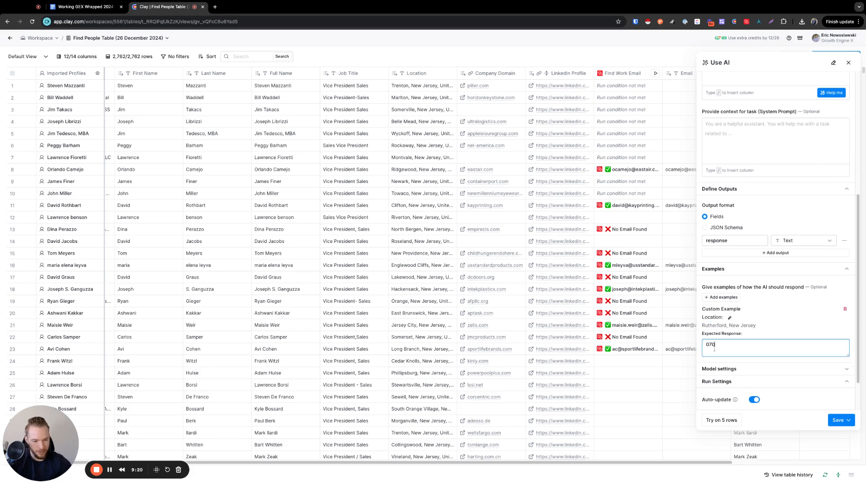
click(731, 339)
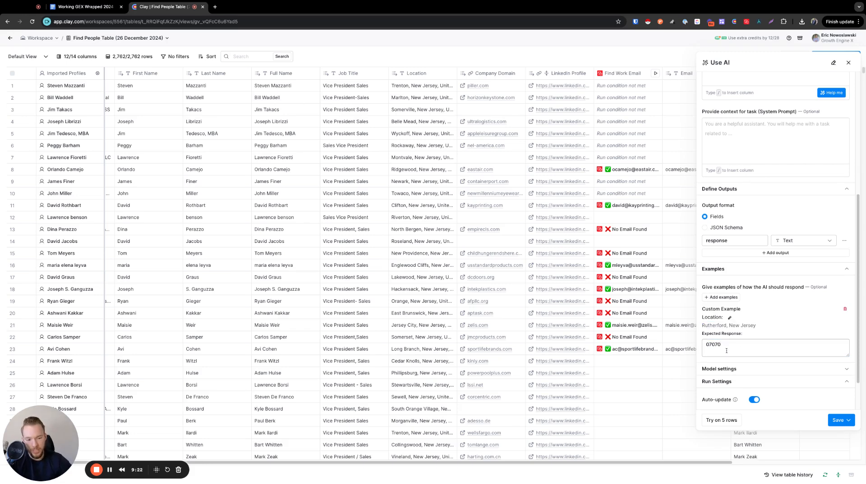
Save the zip code AI column with a run on the first 10 rows and check the token and cost details of row 1
click(852, 423)
click(801, 438)
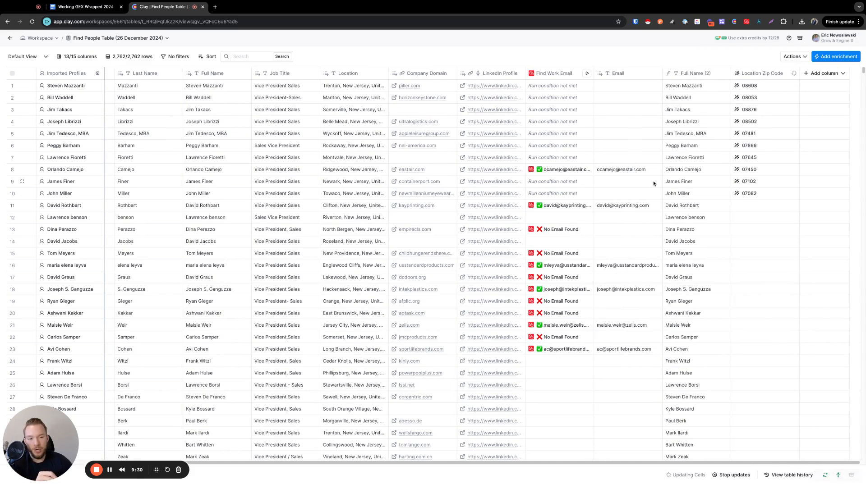
click(751, 88)
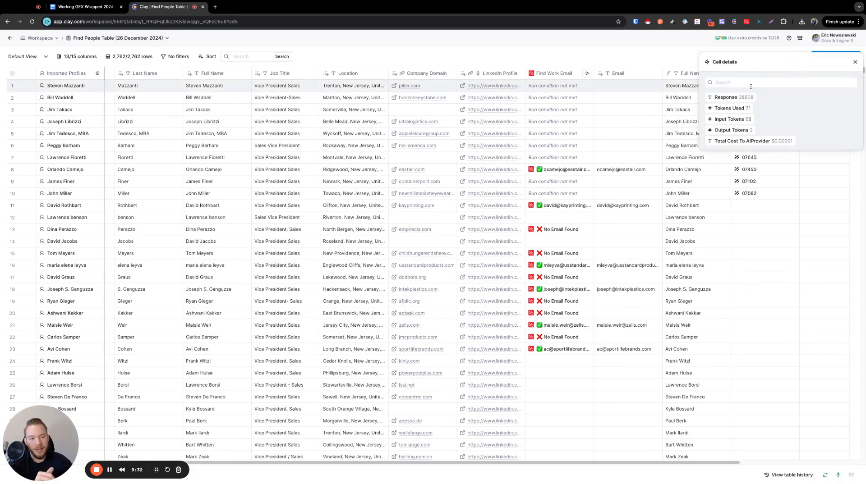
mouse_move(781, 146)
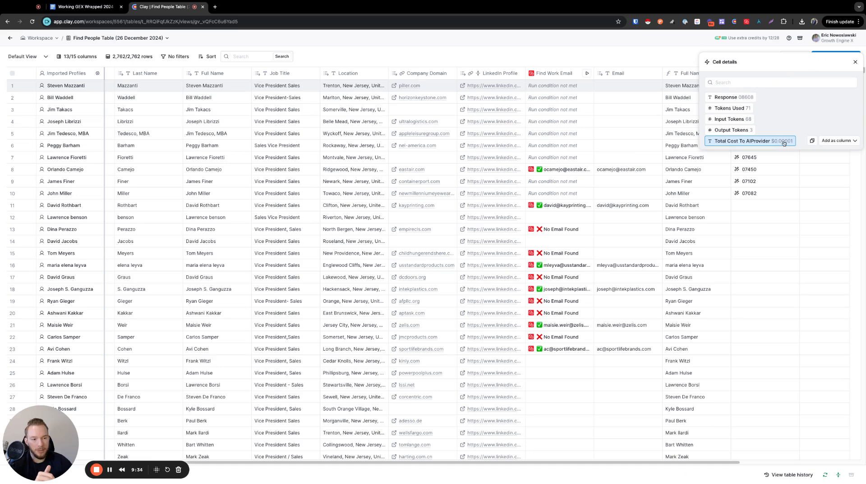
click(855, 62)
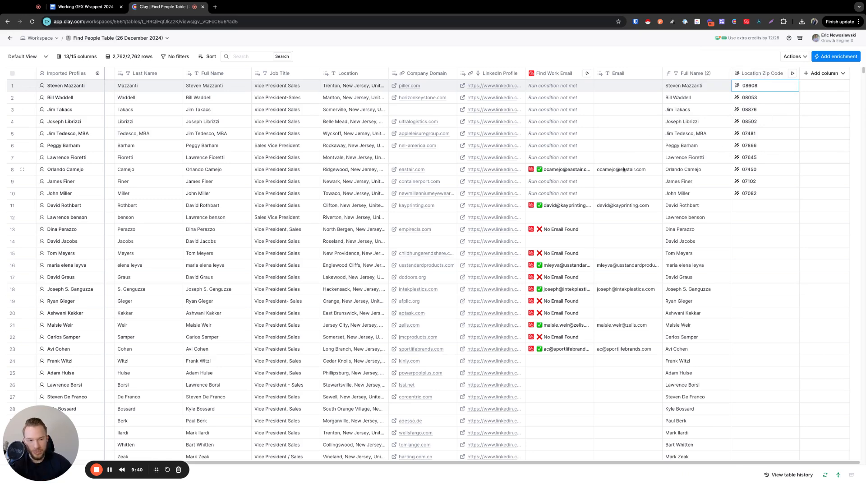
Make the Location Zip Code column run only if Email is not empty, using an AI-generated condition, and rerun the first 10 rows
click(757, 74)
click(756, 104)
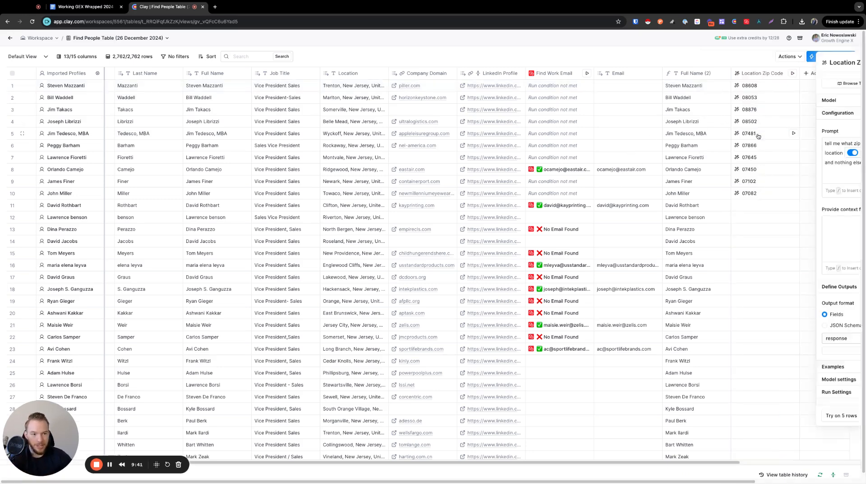
scroll(772, 265, down, 3)
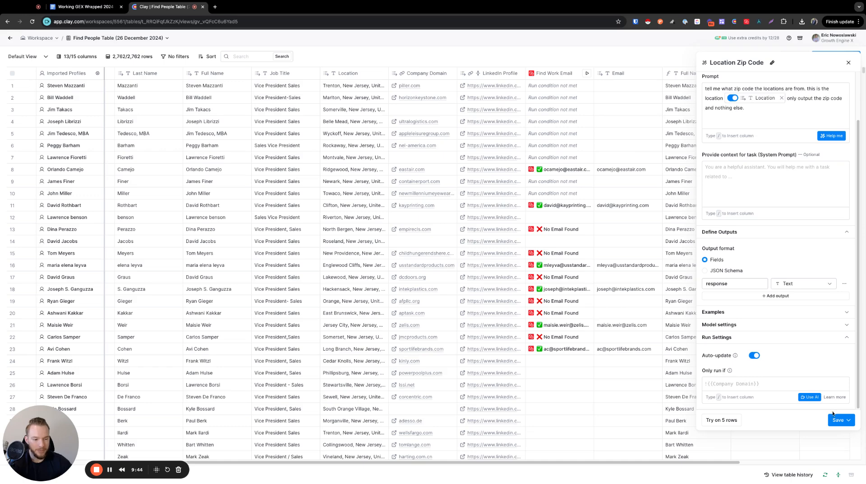
click(809, 397)
click(284, 168)
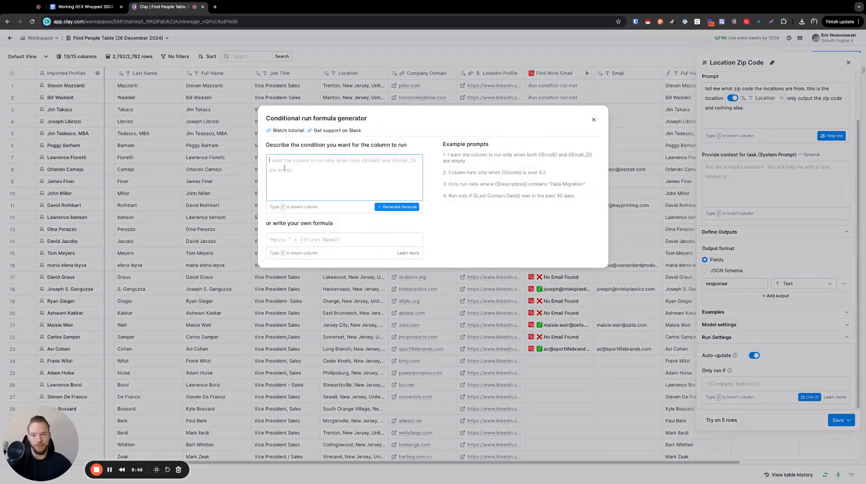
text(/email)
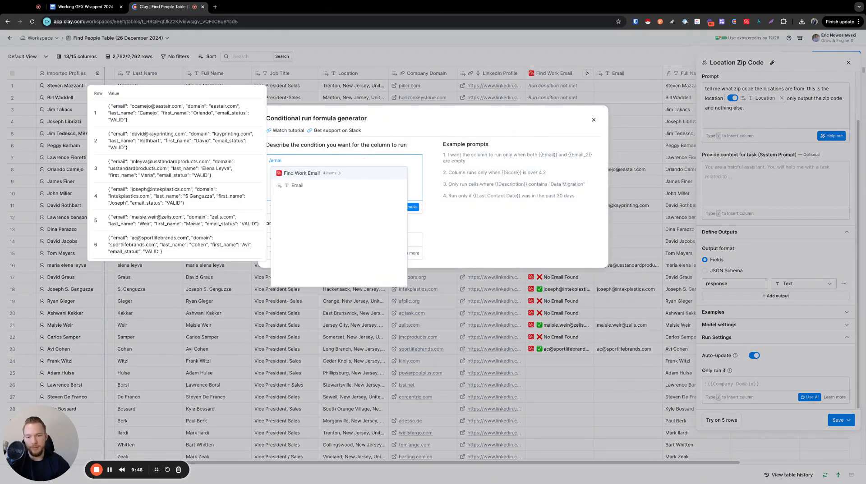
click(291, 185)
text(is not empty)
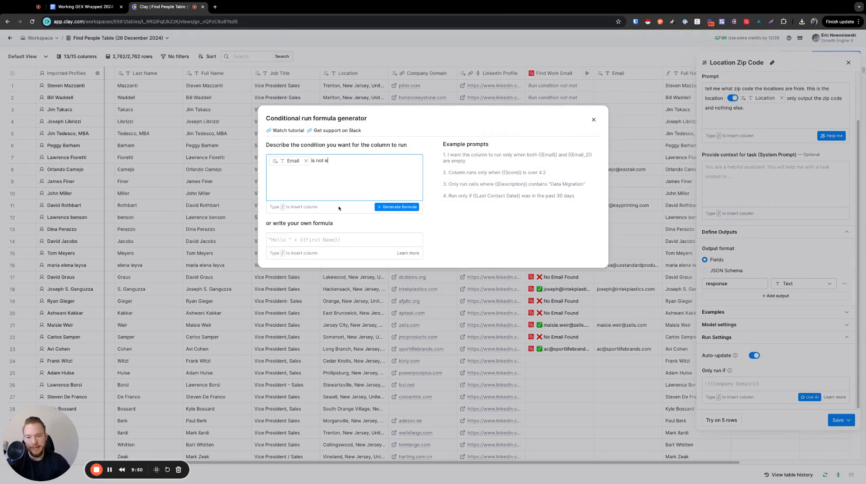
click(399, 207)
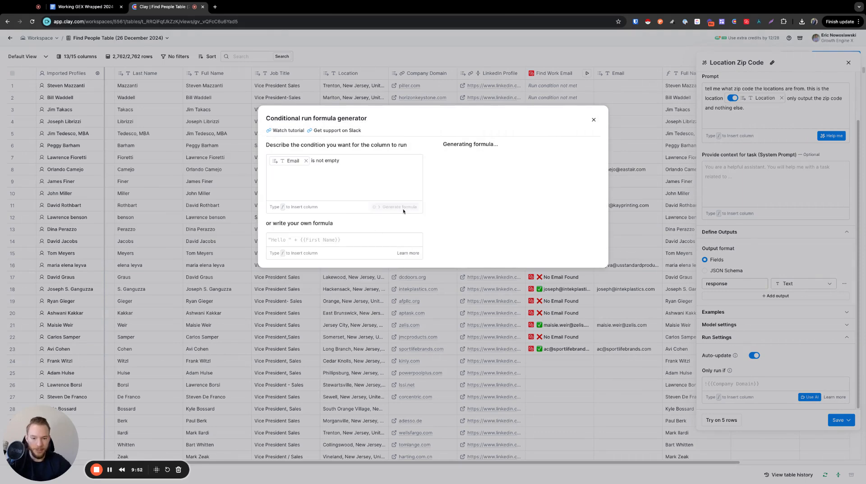
click(469, 262)
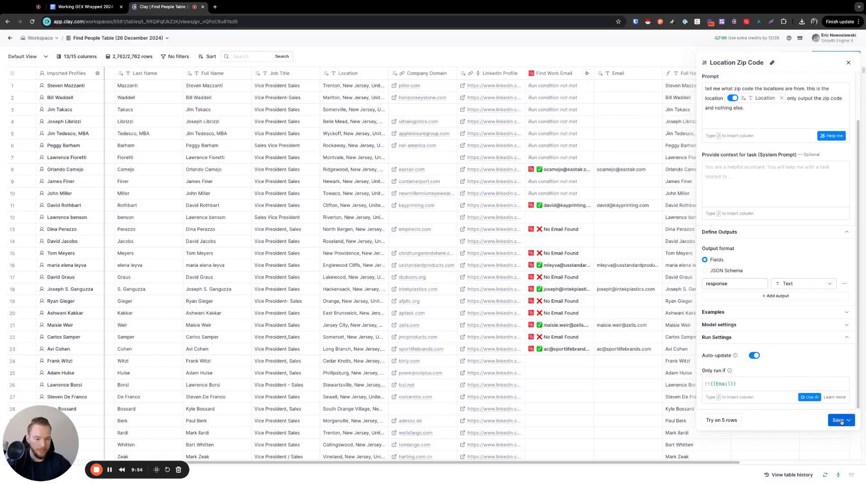
click(838, 420)
click(807, 434)
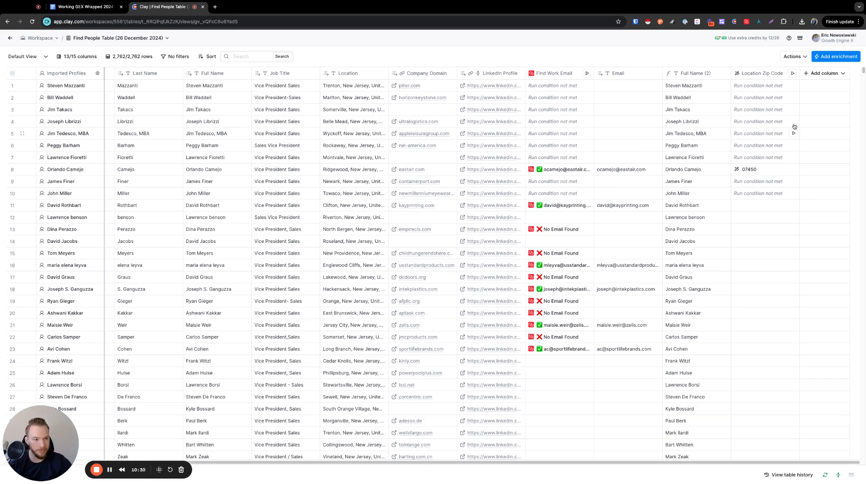
Open the Smartlead.ai Add Lead to Campaign enrichment as a new column and review its mapped input fields and run settings
click(814, 74)
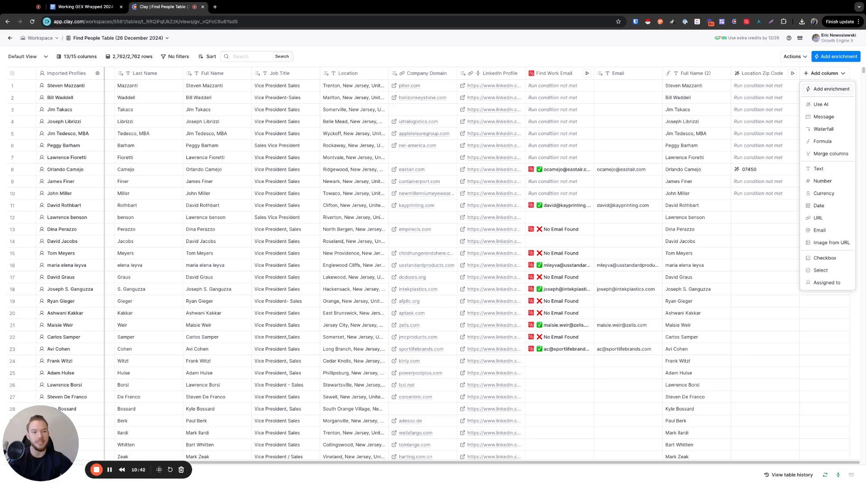
click(830, 89)
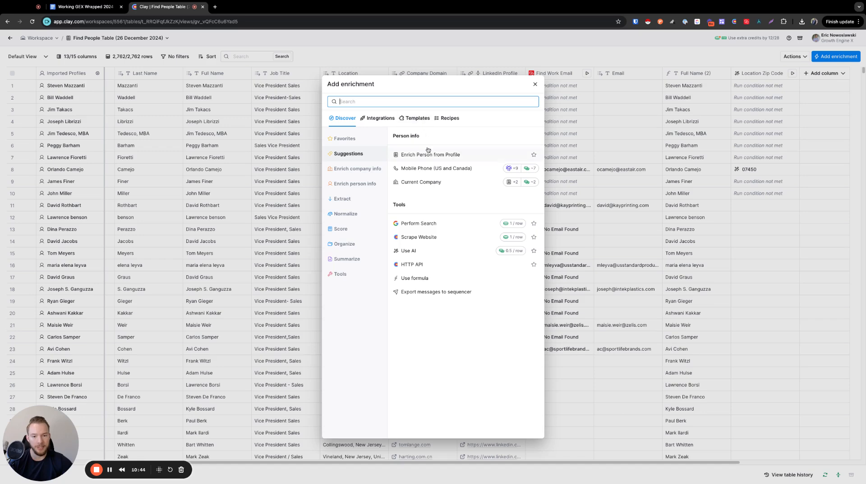
text(smartlead)
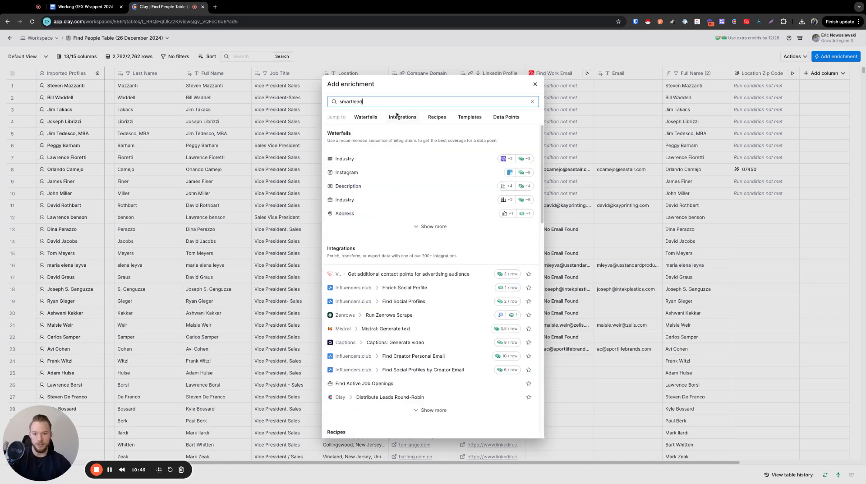
click(416, 173)
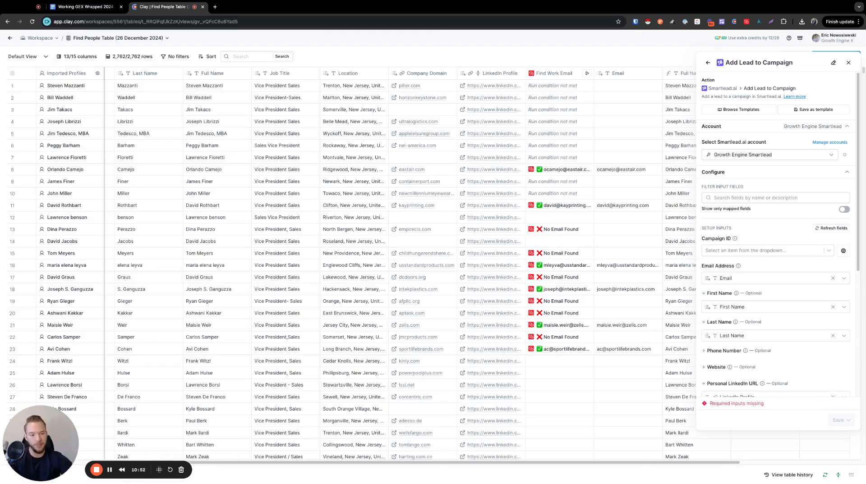
scroll(726, 282, down, 3)
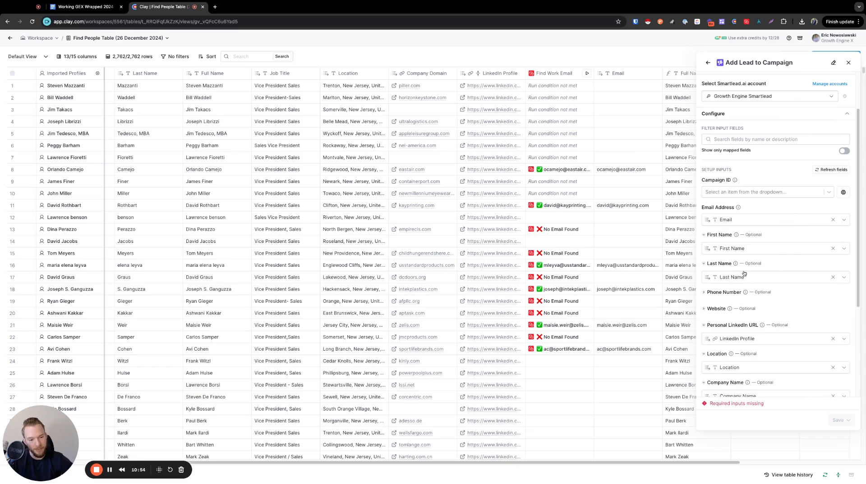
scroll(756, 305, down, 3)
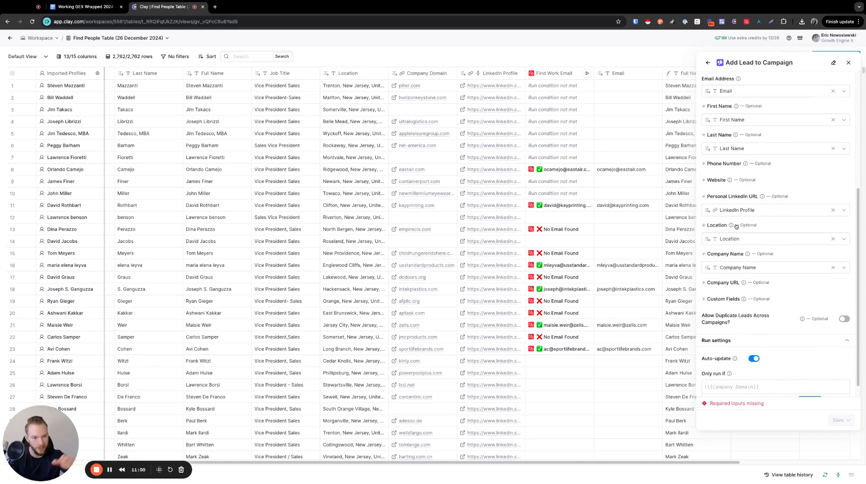
scroll(762, 325, down, 1)
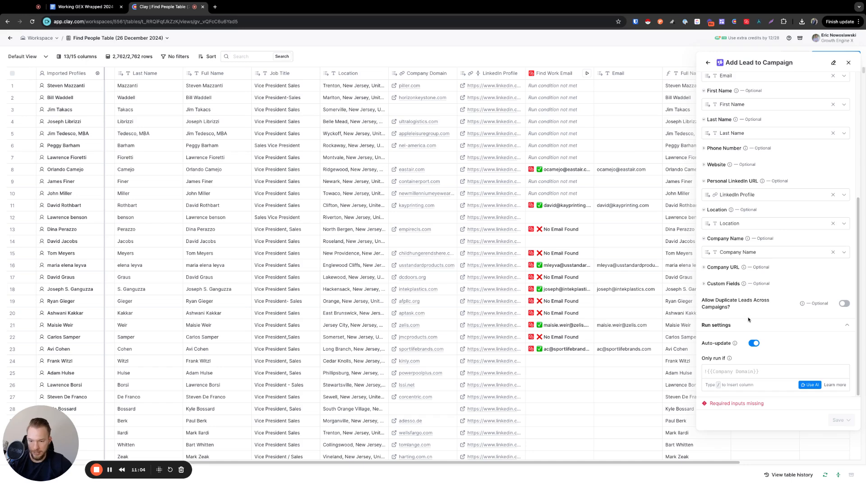
scroll(748, 319, up, 5)
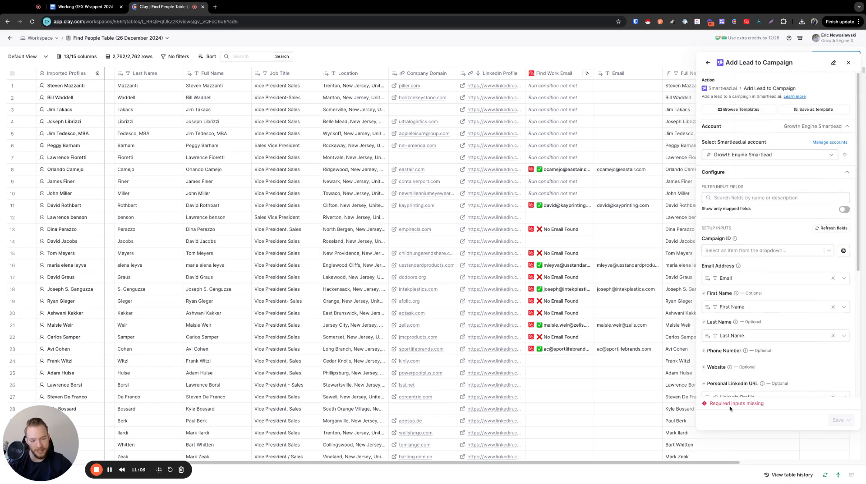